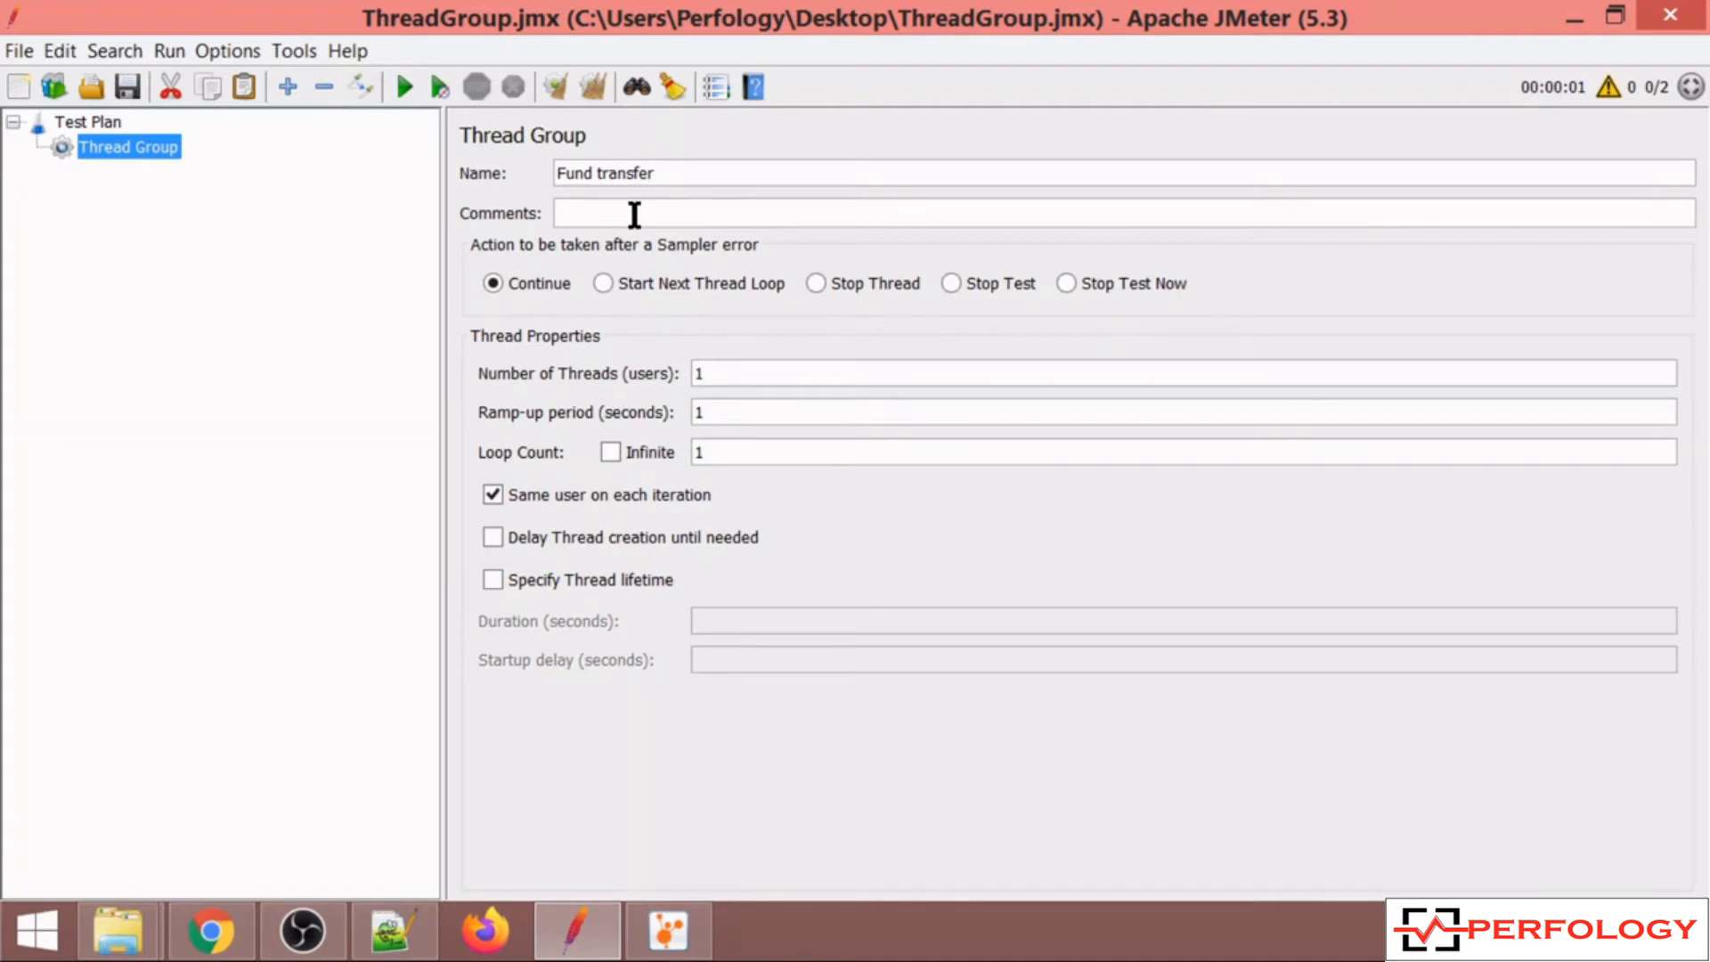
Enter "first script" as the comment of the Fund transfer thread group.
text(first script)
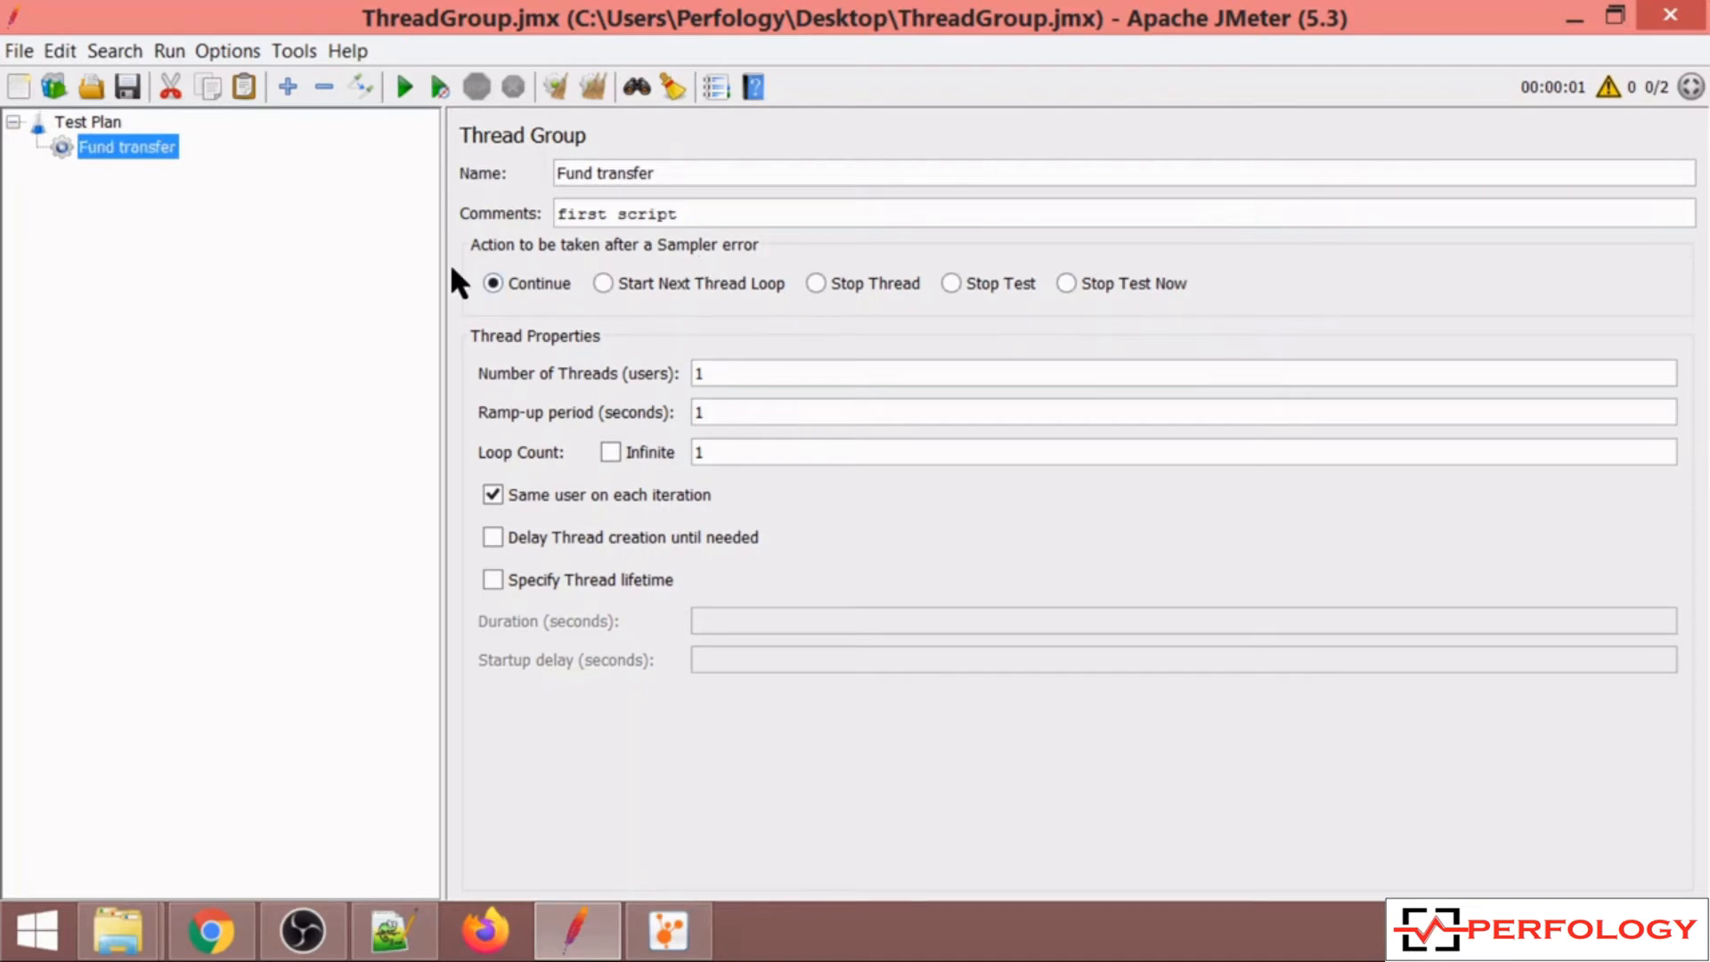
Add an HTTP Request sampler to the Fund transfer thread group.
right_click(138, 146)
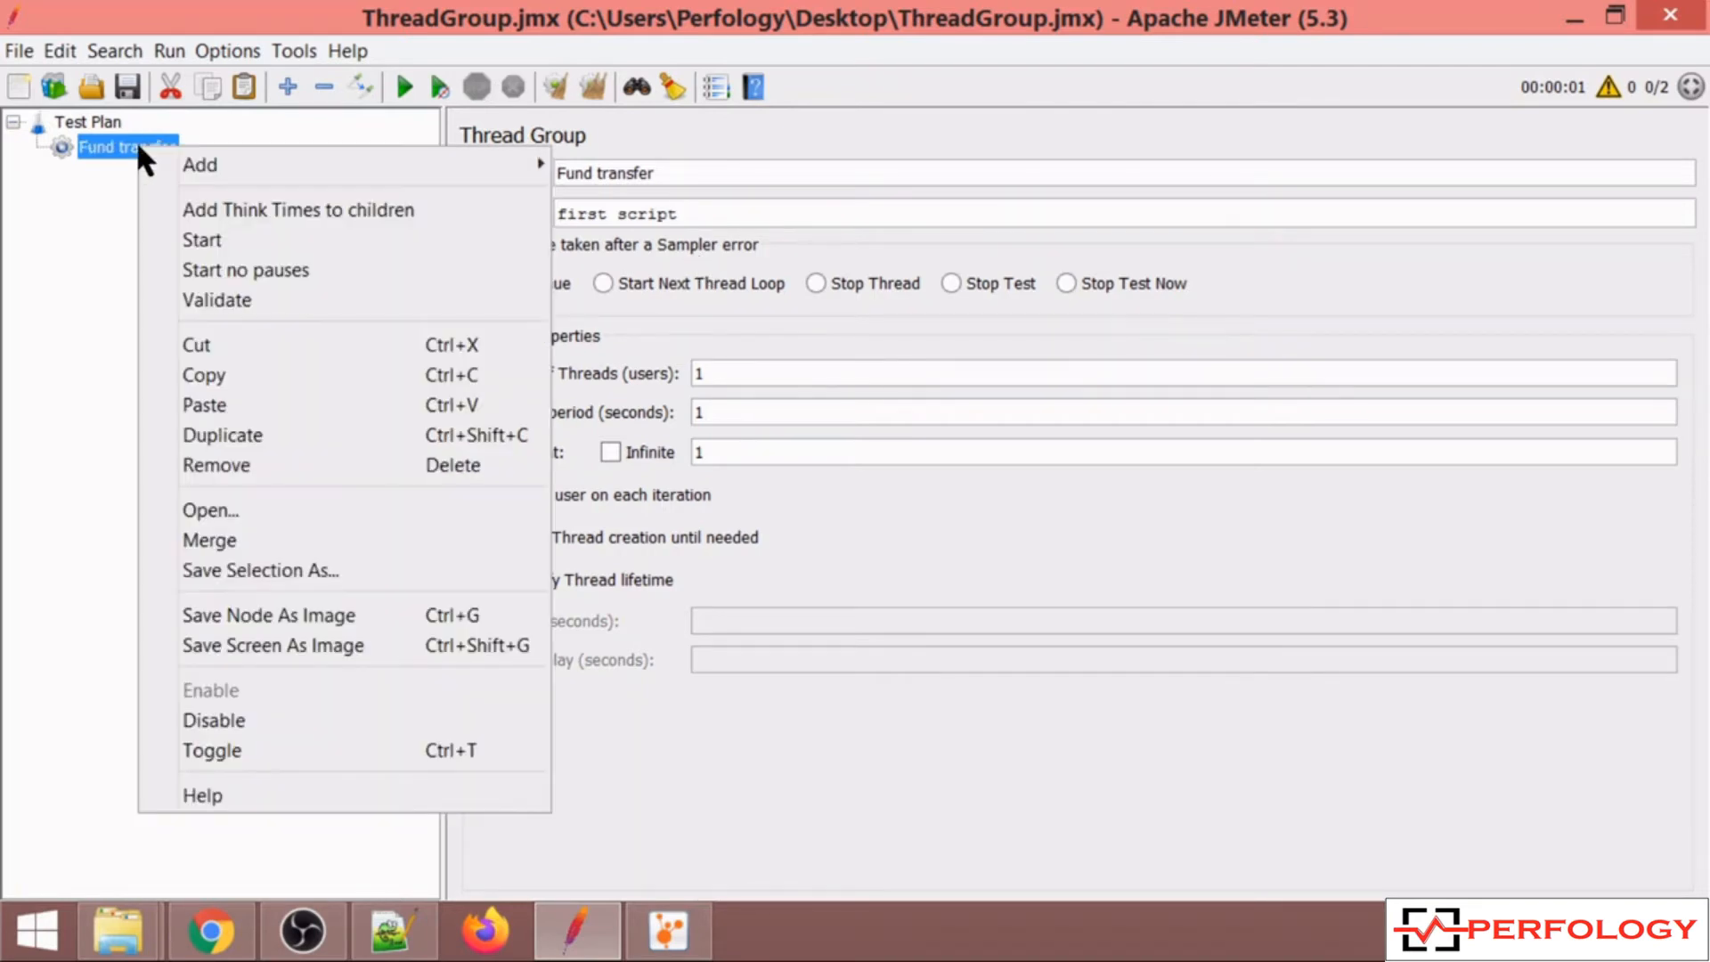
mouse_move(336, 164)
mouse_move(623, 164)
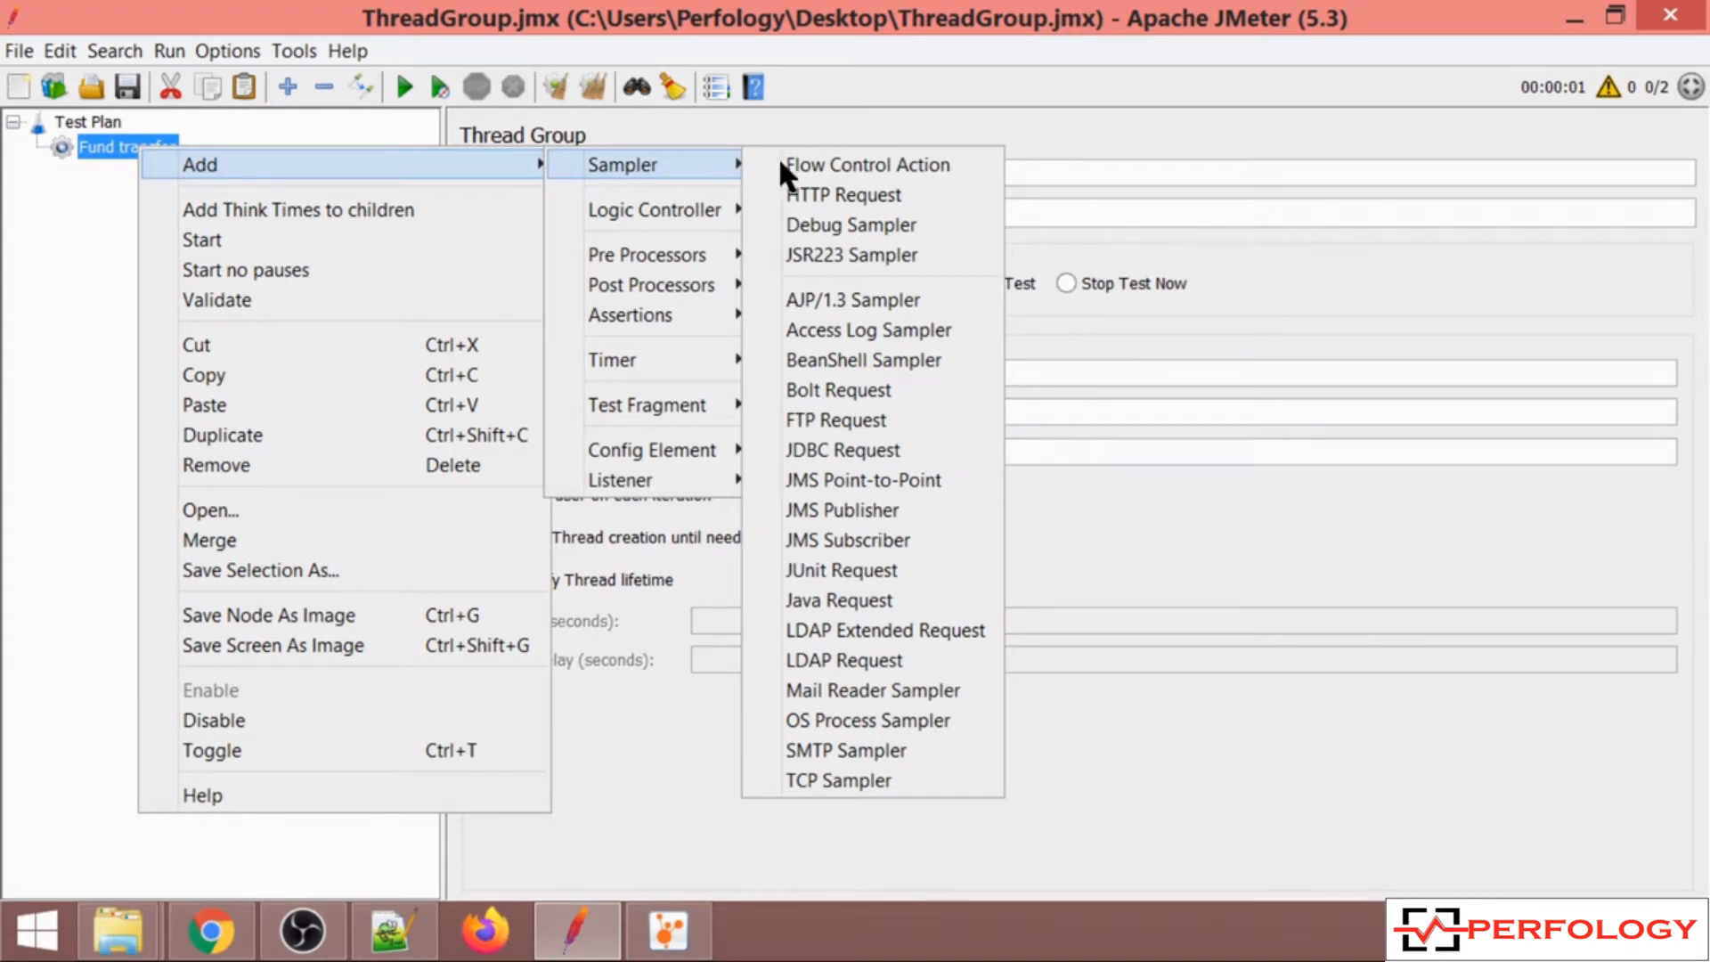
click(826, 184)
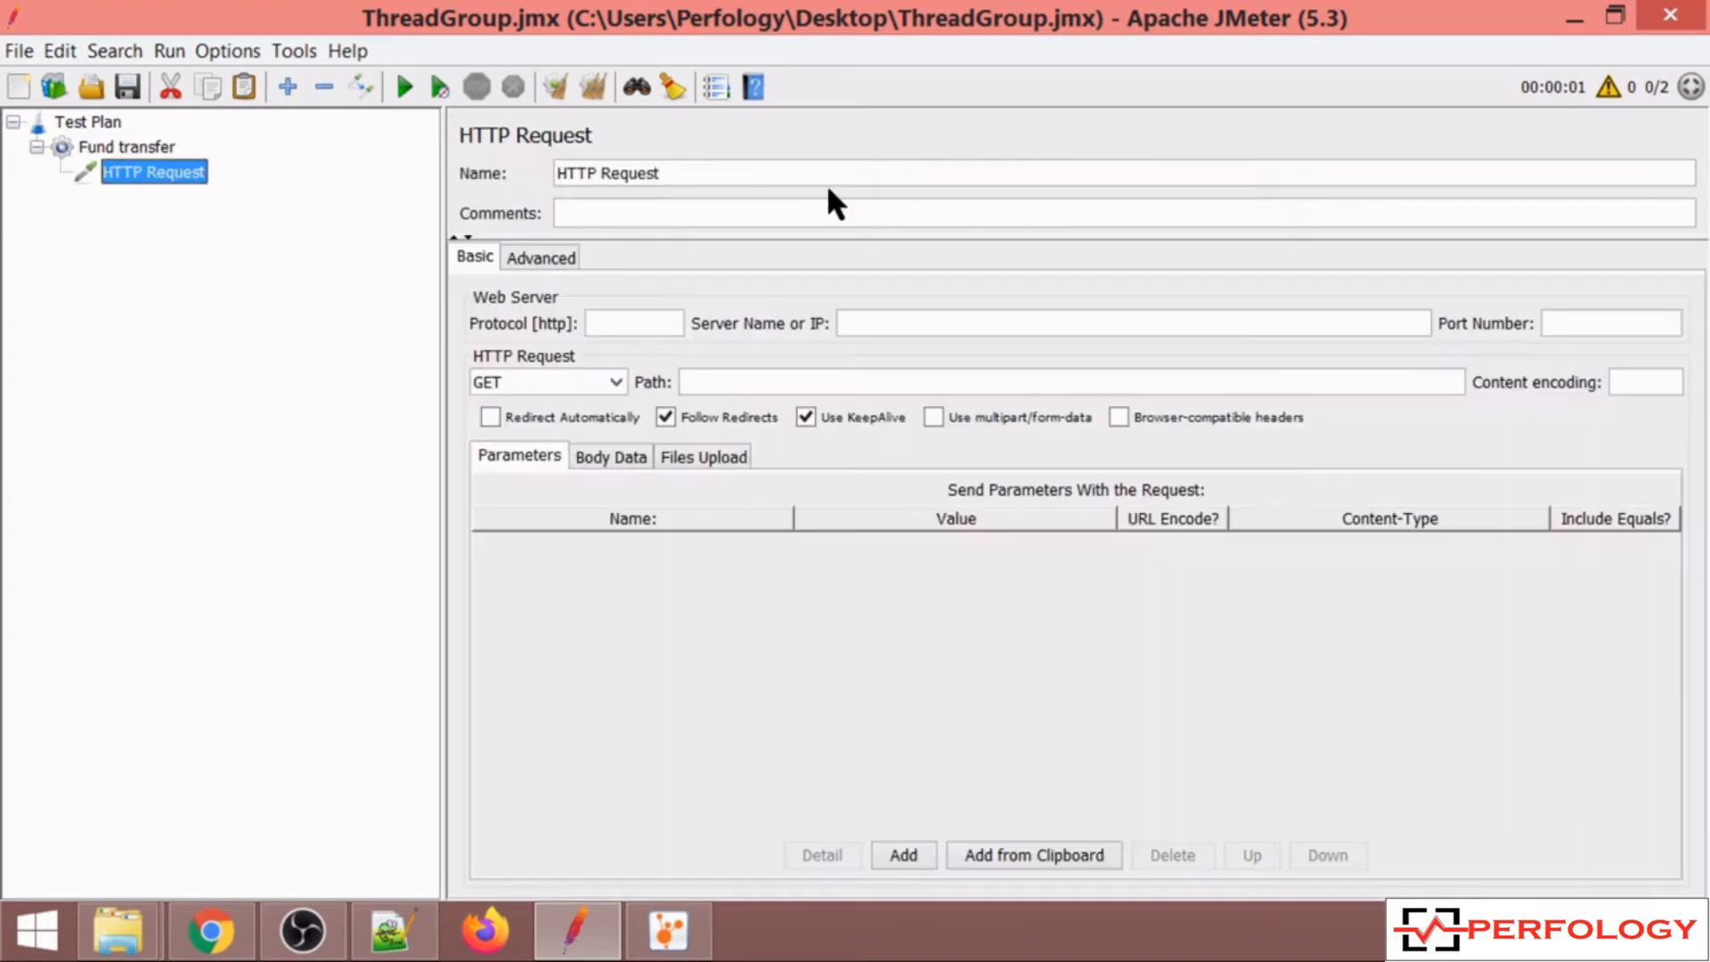
Paste two more copies of the HTTP Request sampler into the thread group.
click(157, 148)
key(ctrl+v)
key(ctrl+v)
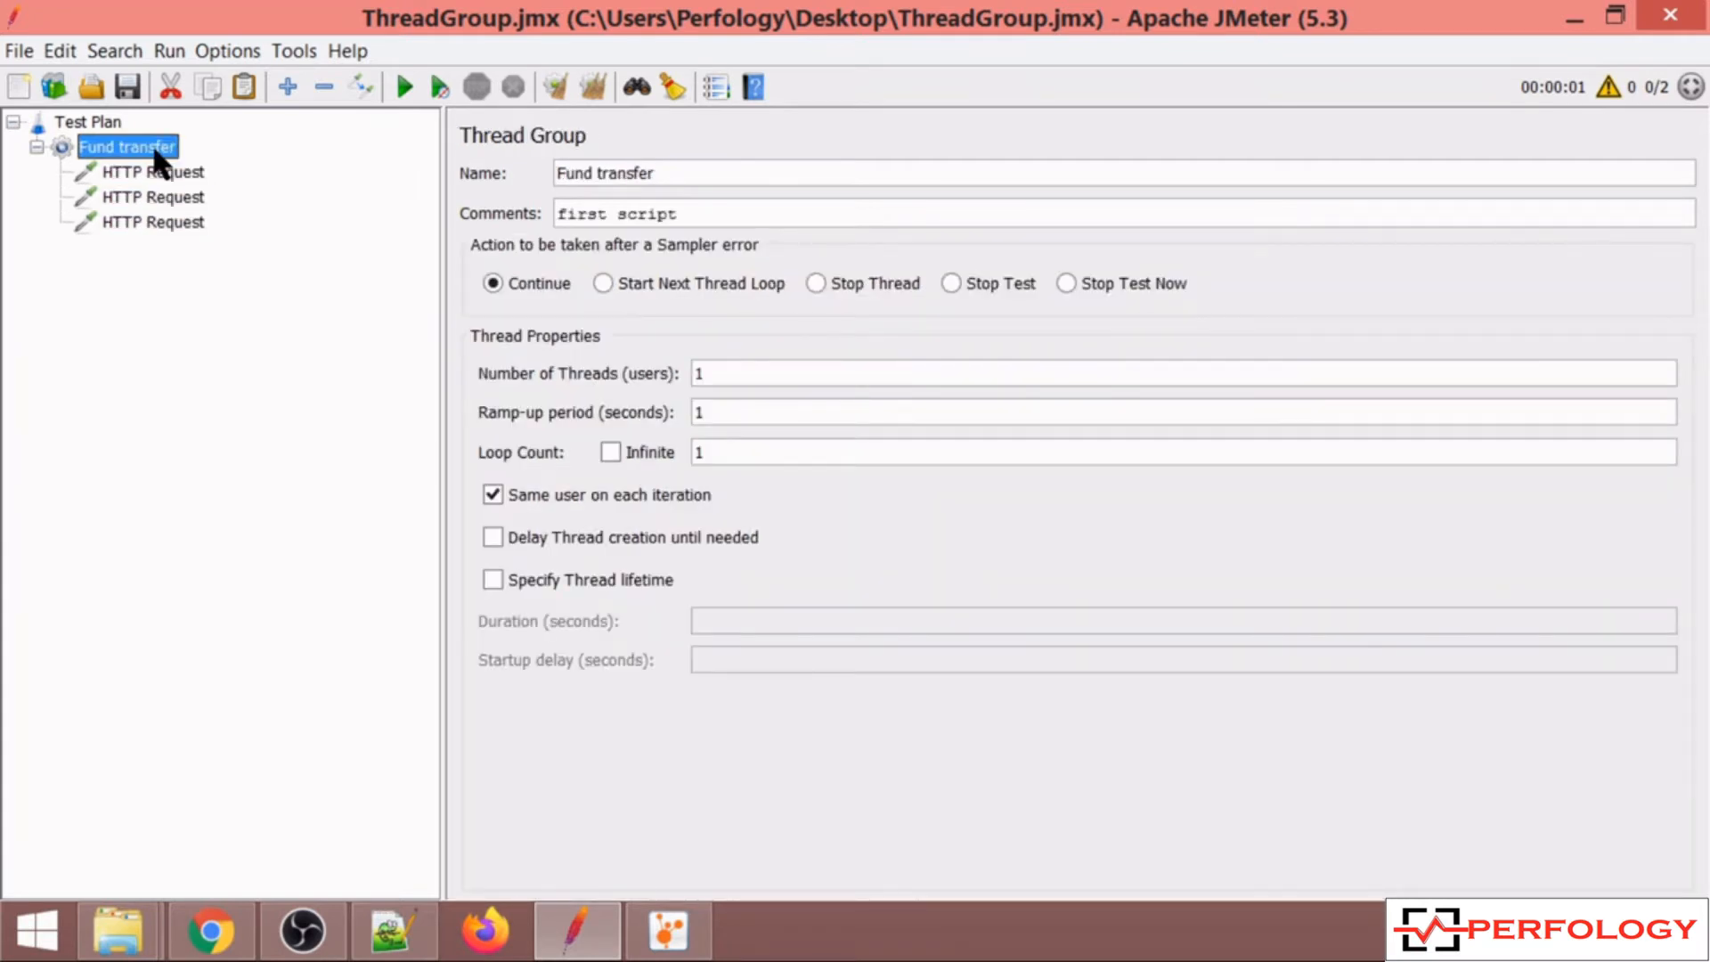
Rename the first request to HTTP Request 1 and set its server name to demoblaze.com.
click(173, 168)
click(670, 171)
text(1)
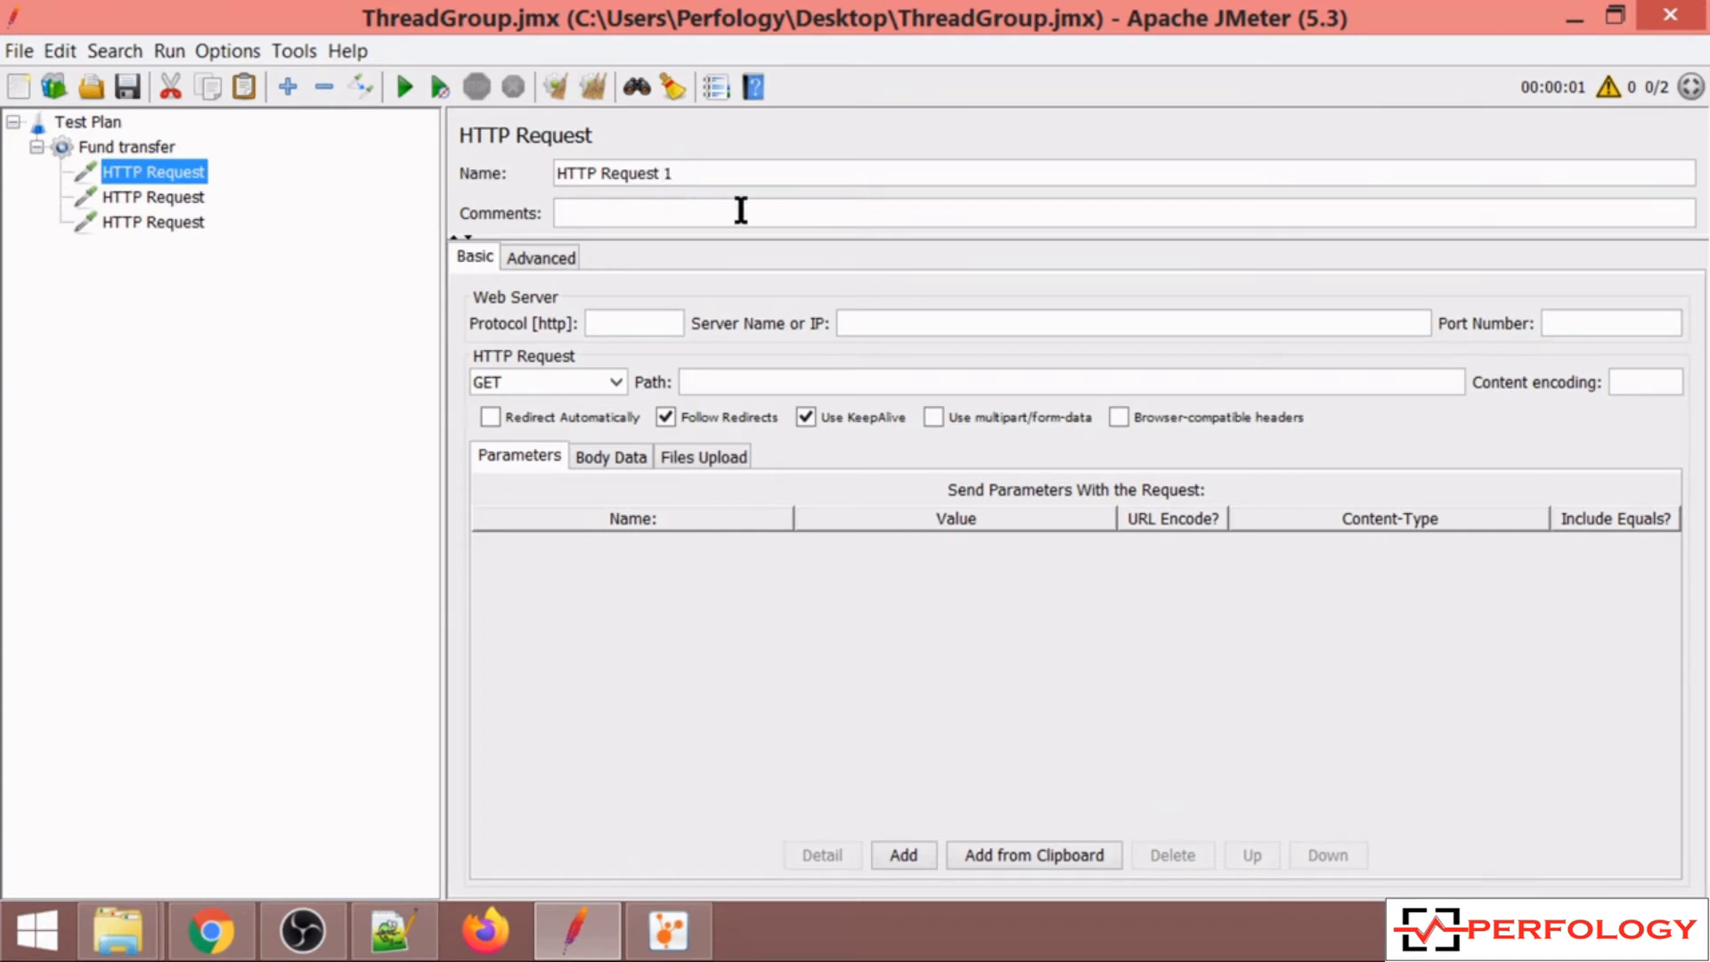
click(870, 329)
text(demoblaze.com)
Set the second request's server name to demoblaze.com and select the entered text.
click(176, 195)
click(891, 326)
text(demob)
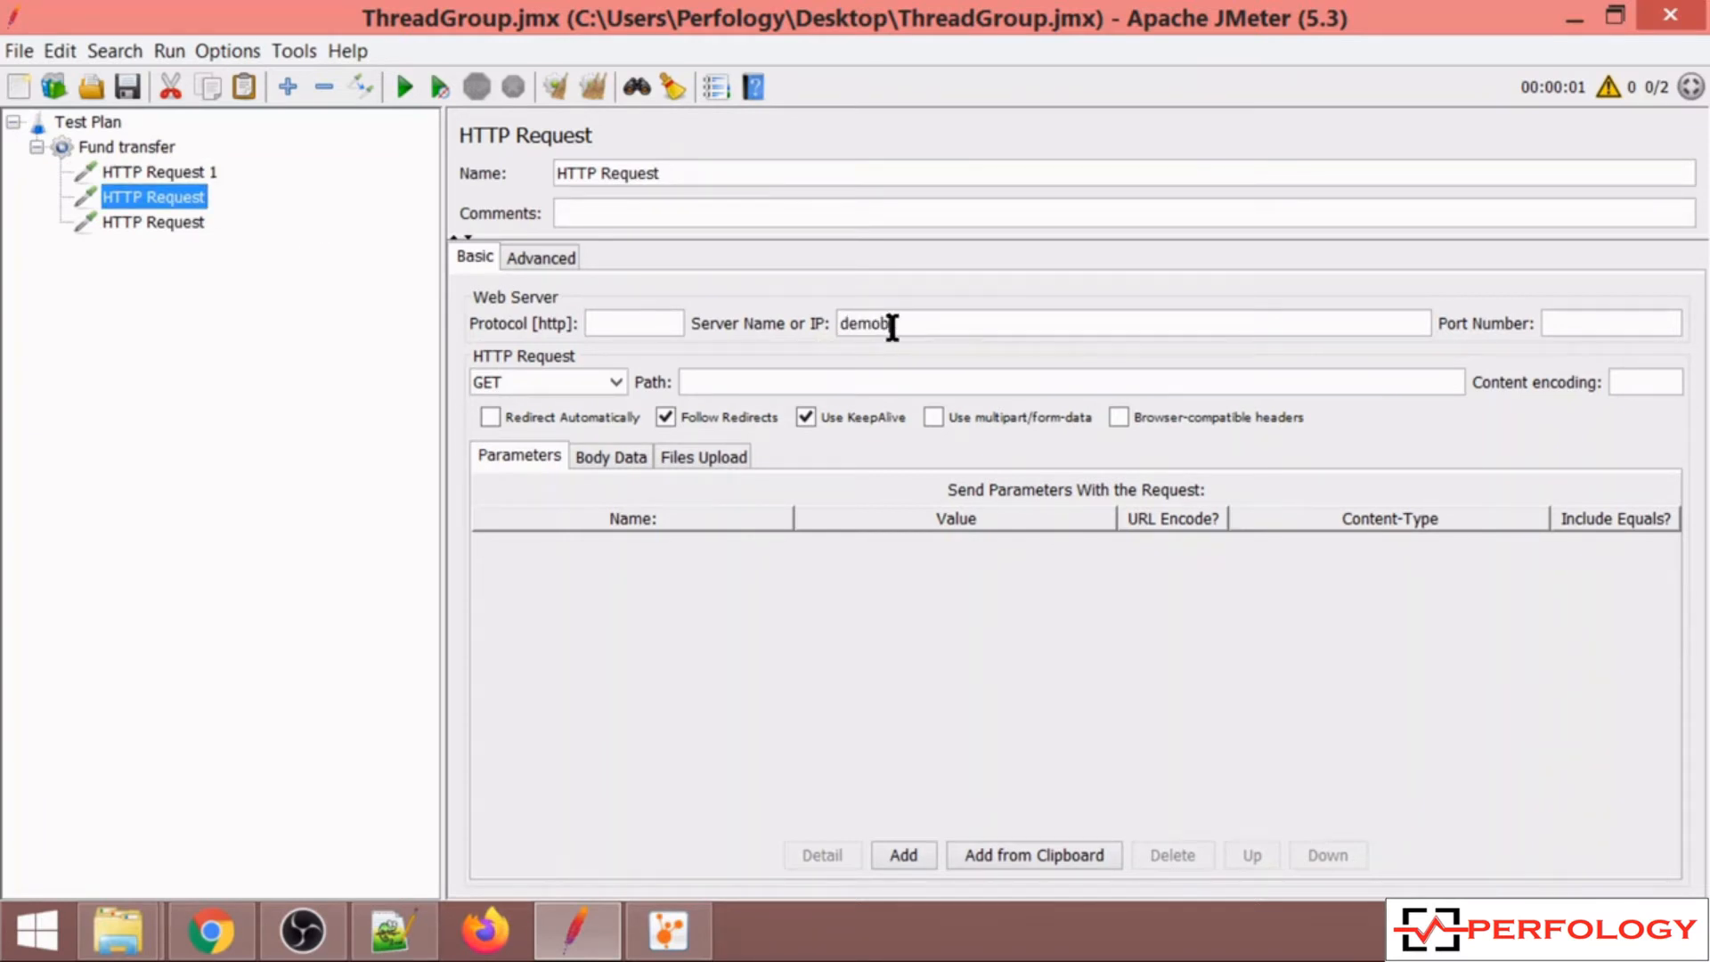
text(laze.com)
double_click(892, 326)
key(ctrl+c)
Paste demoblaze.com as the third request's server name and rename it HTTP Request 3.
click(166, 221)
click(881, 334)
key(ctrl+v)
click(704, 171)
text(3)
Rename the second request to HTTP Request 2.
click(143, 191)
click(684, 173)
text(2)
Misspell the second request's server name as demolaze.com by deleting the letter b.
click(173, 173)
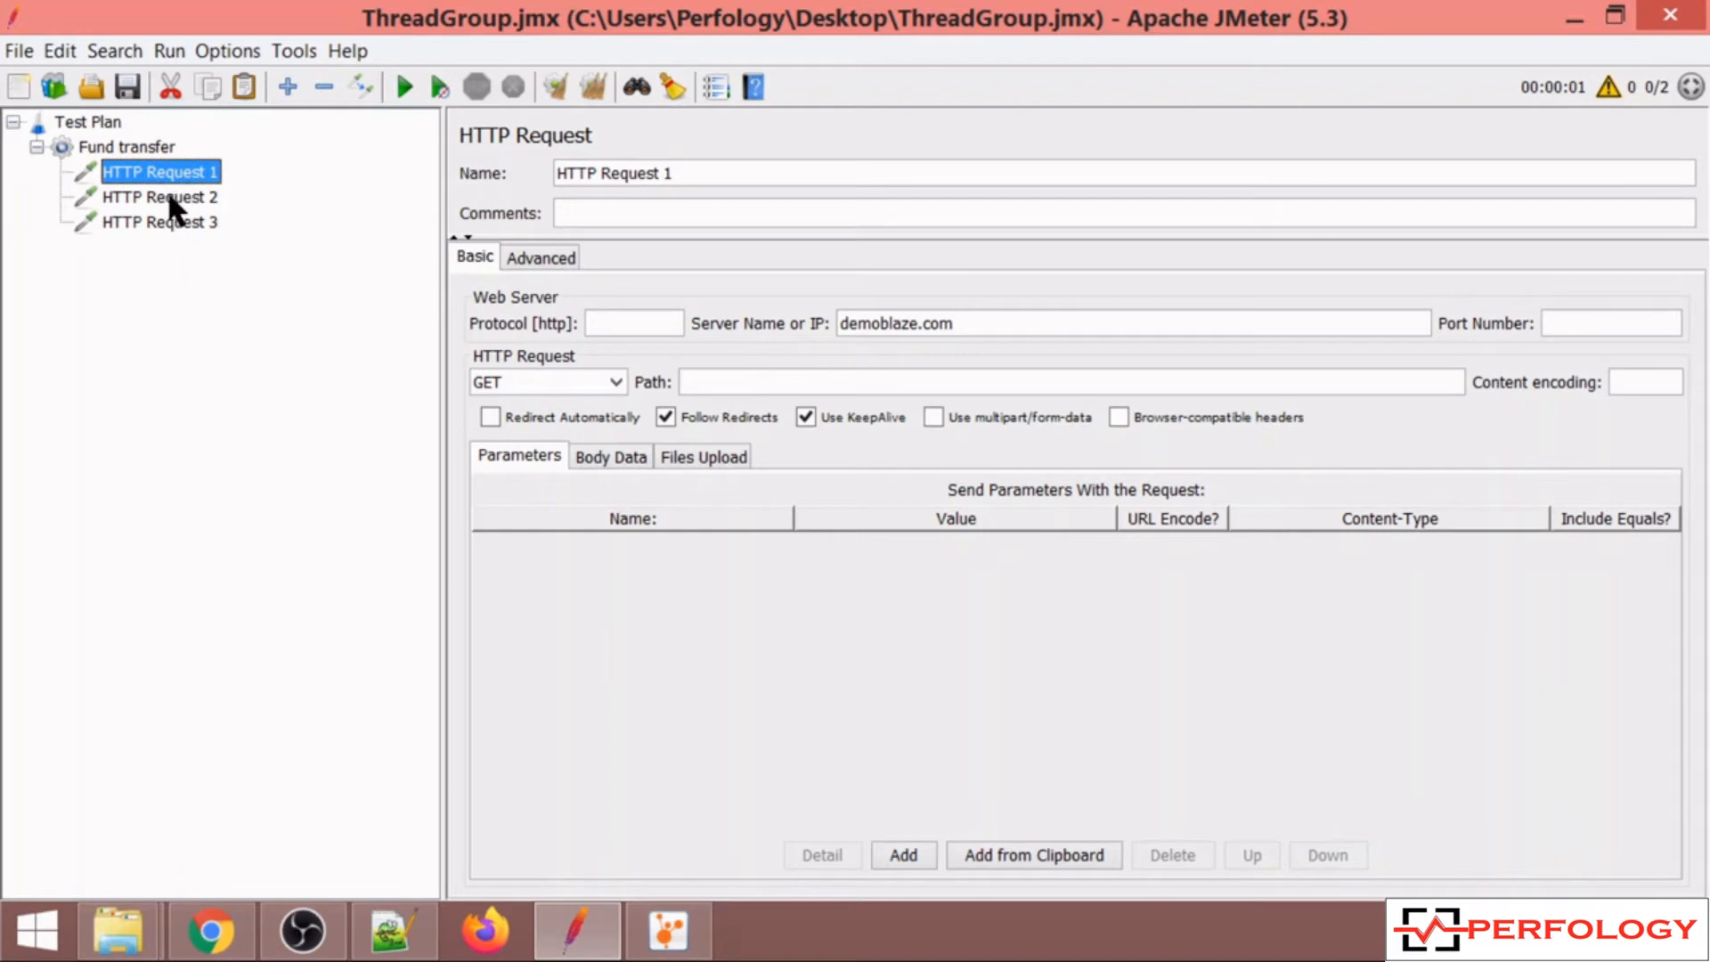
click(169, 197)
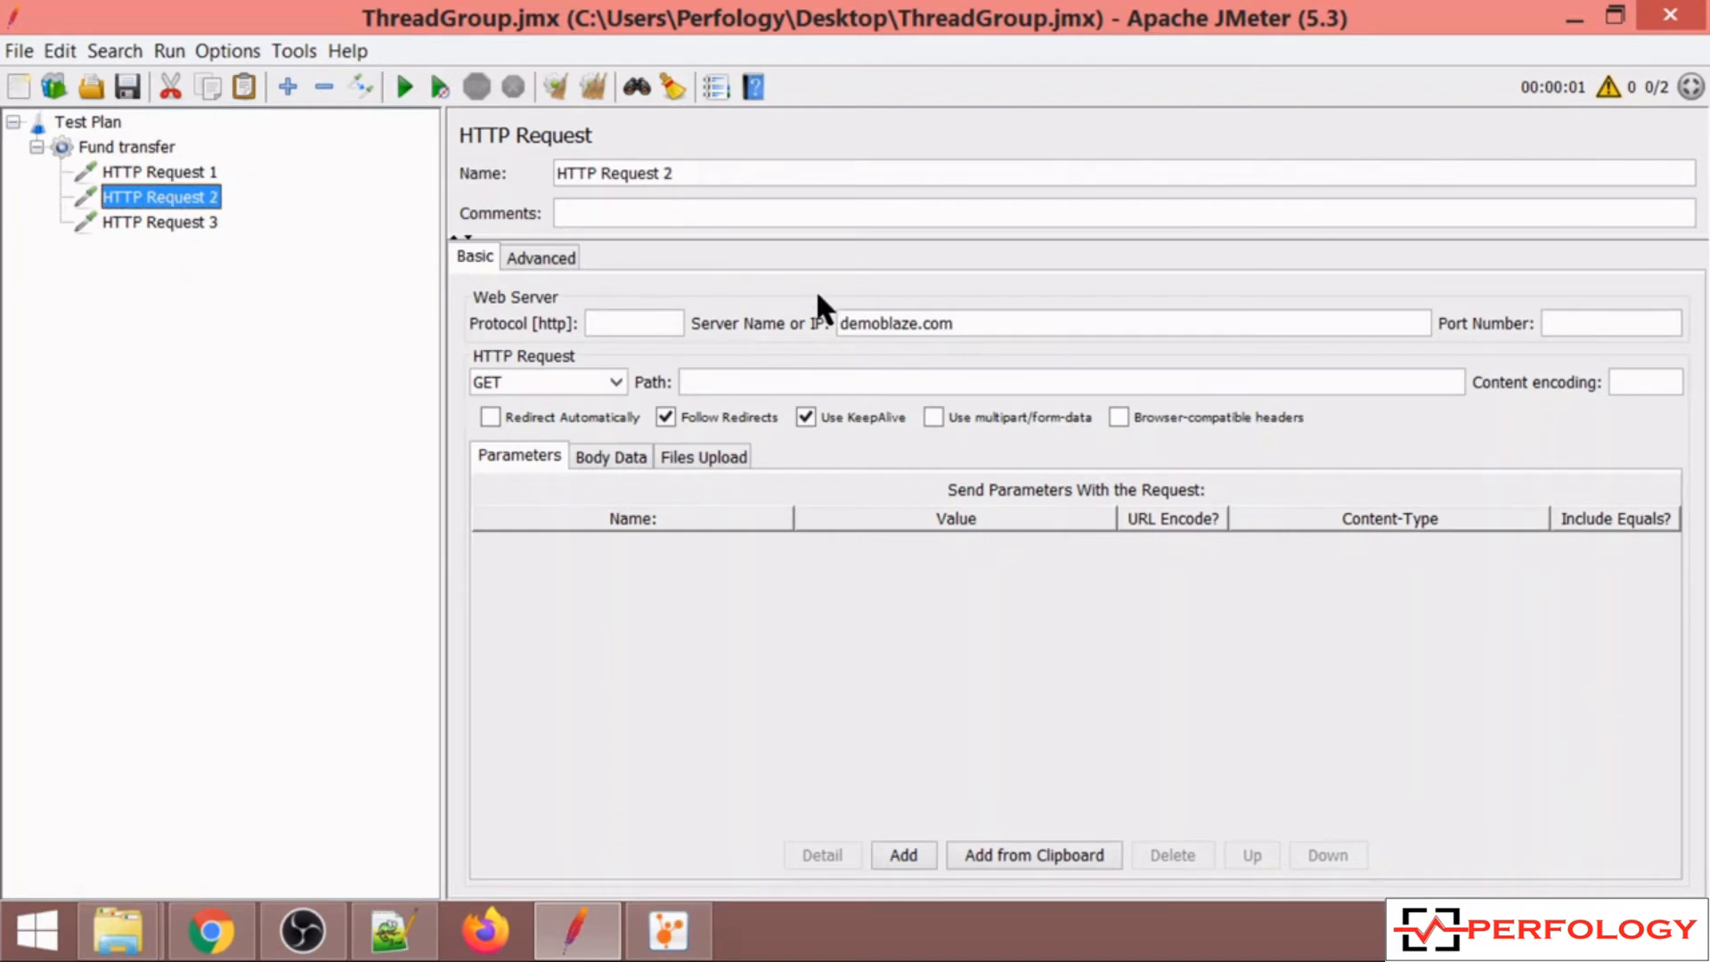
click(889, 324)
key(BackSpace)
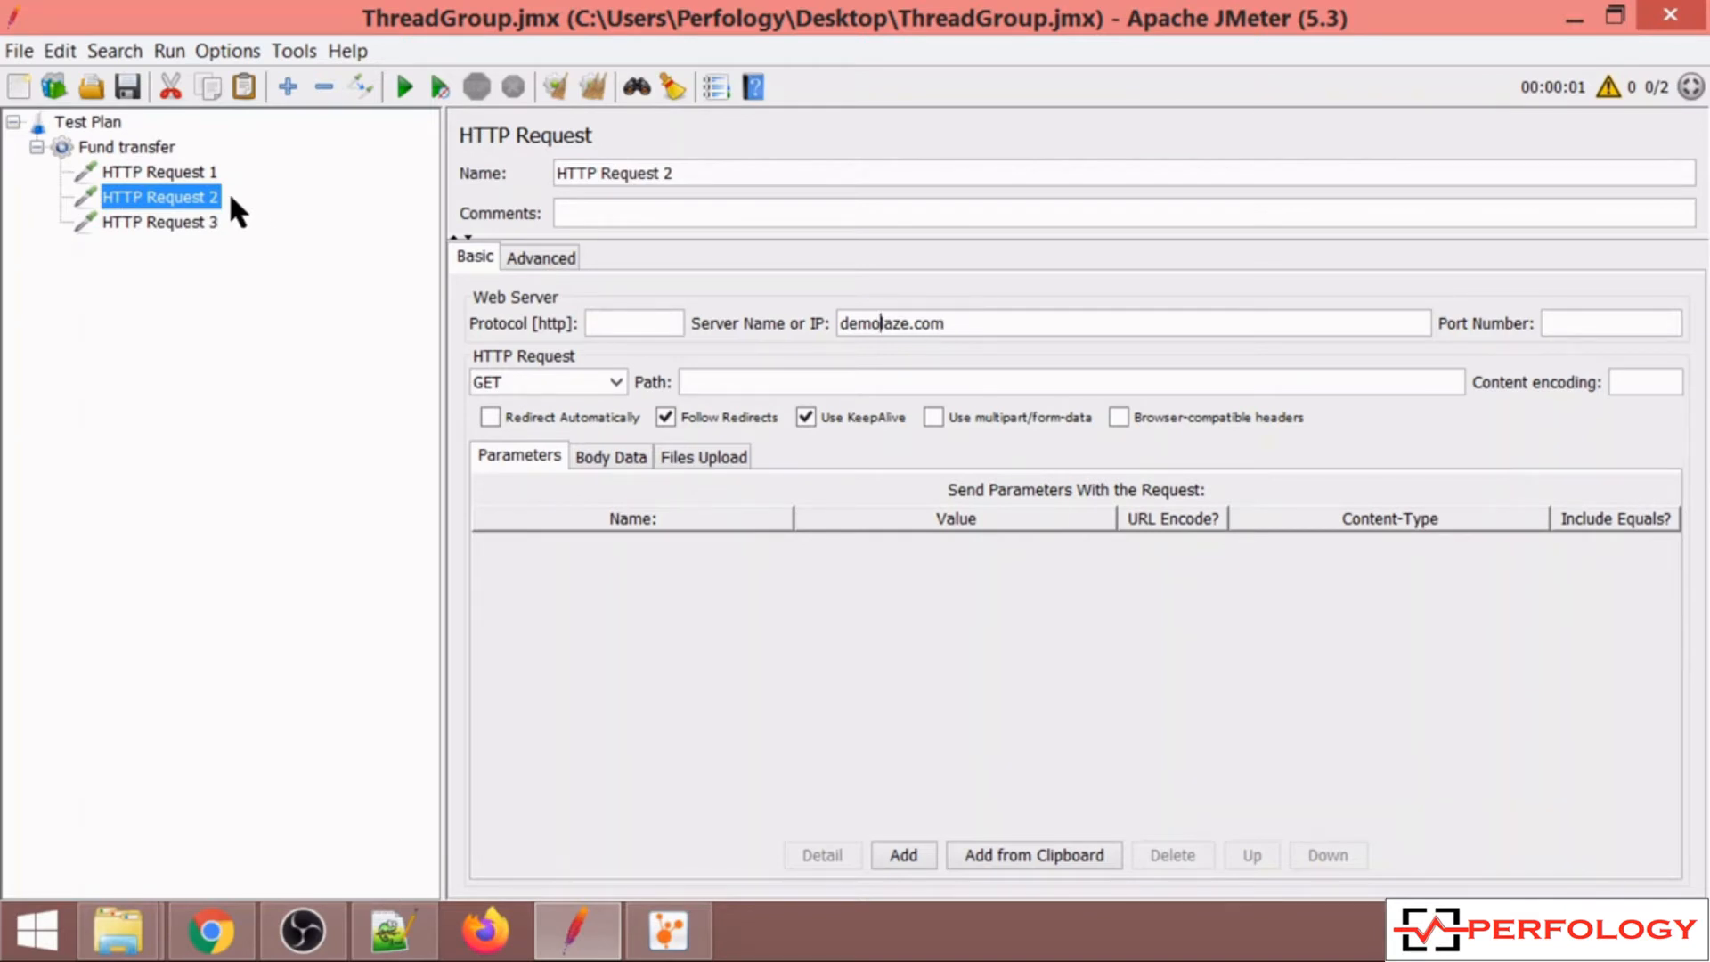
Add a View Results Tree listener to the Fund transfer thread group.
click(146, 152)
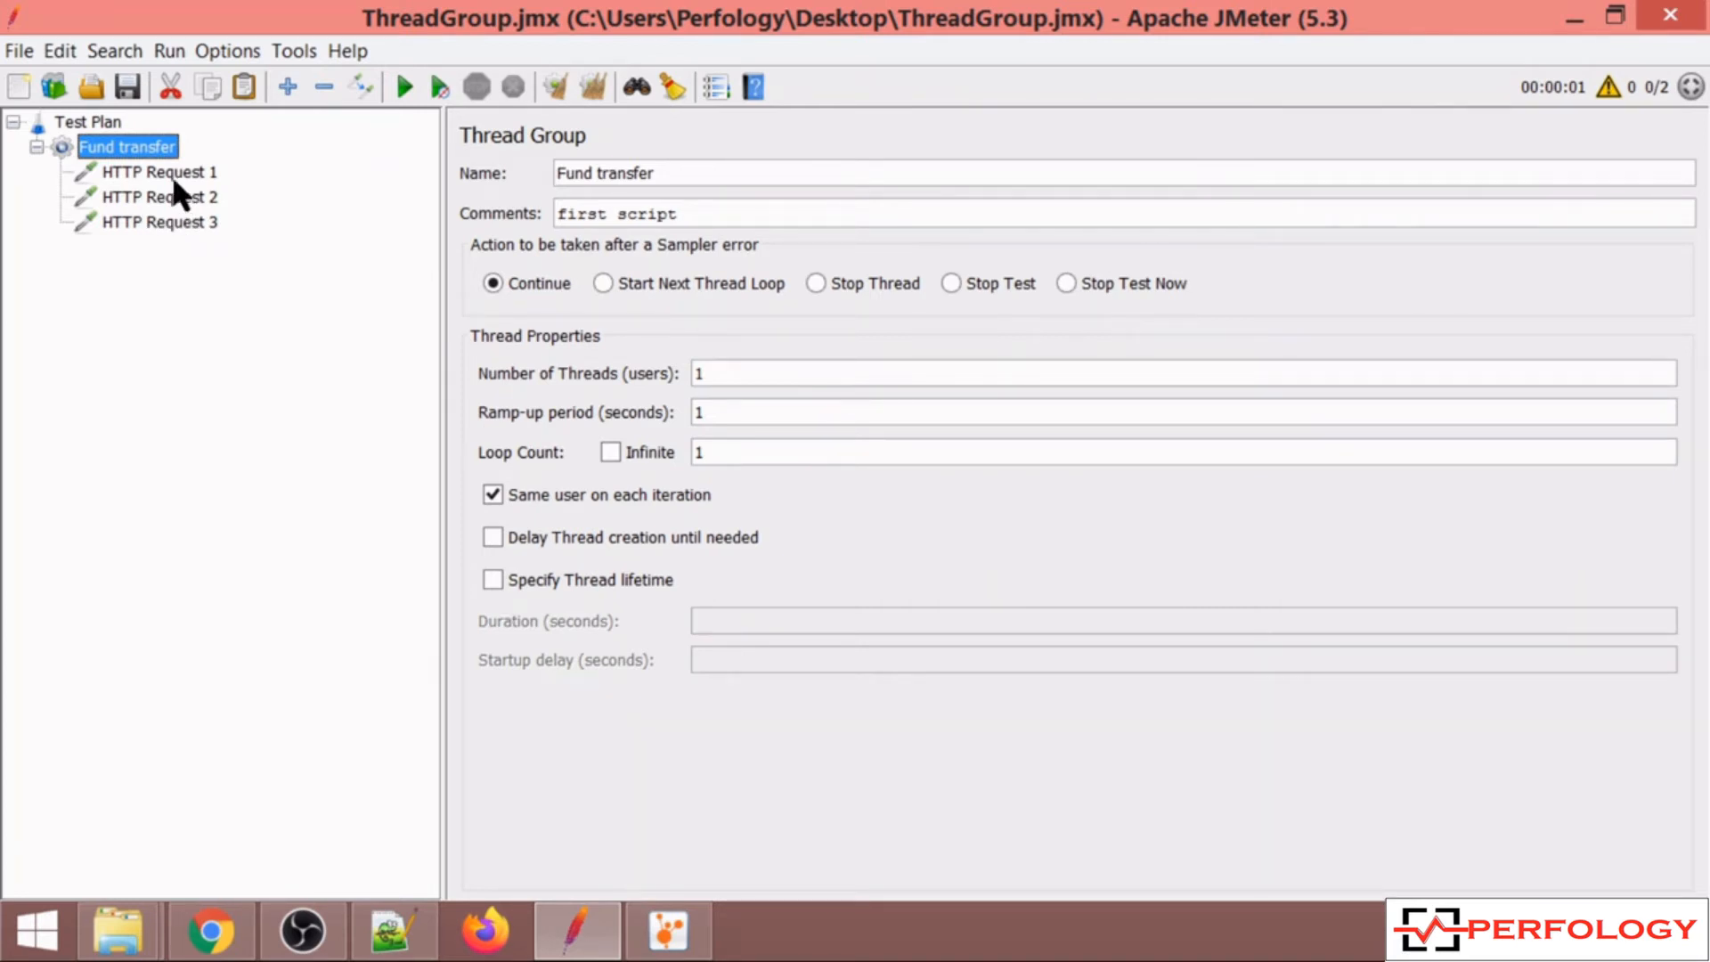
right_click(152, 147)
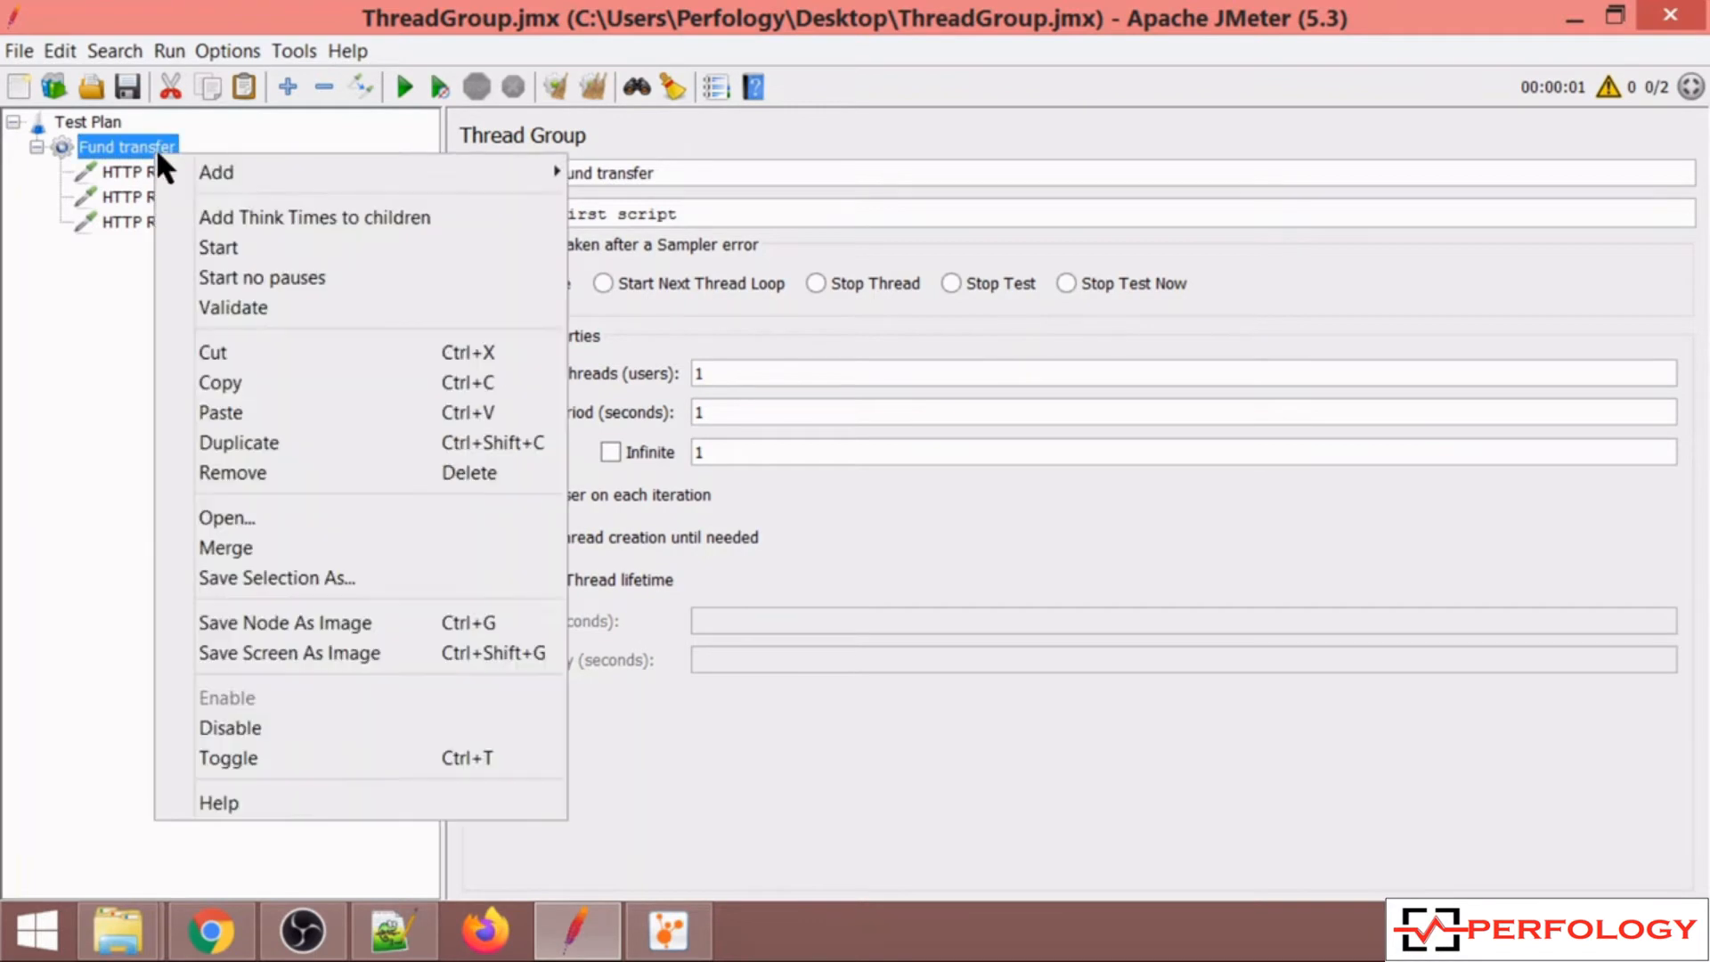
mouse_move(318, 171)
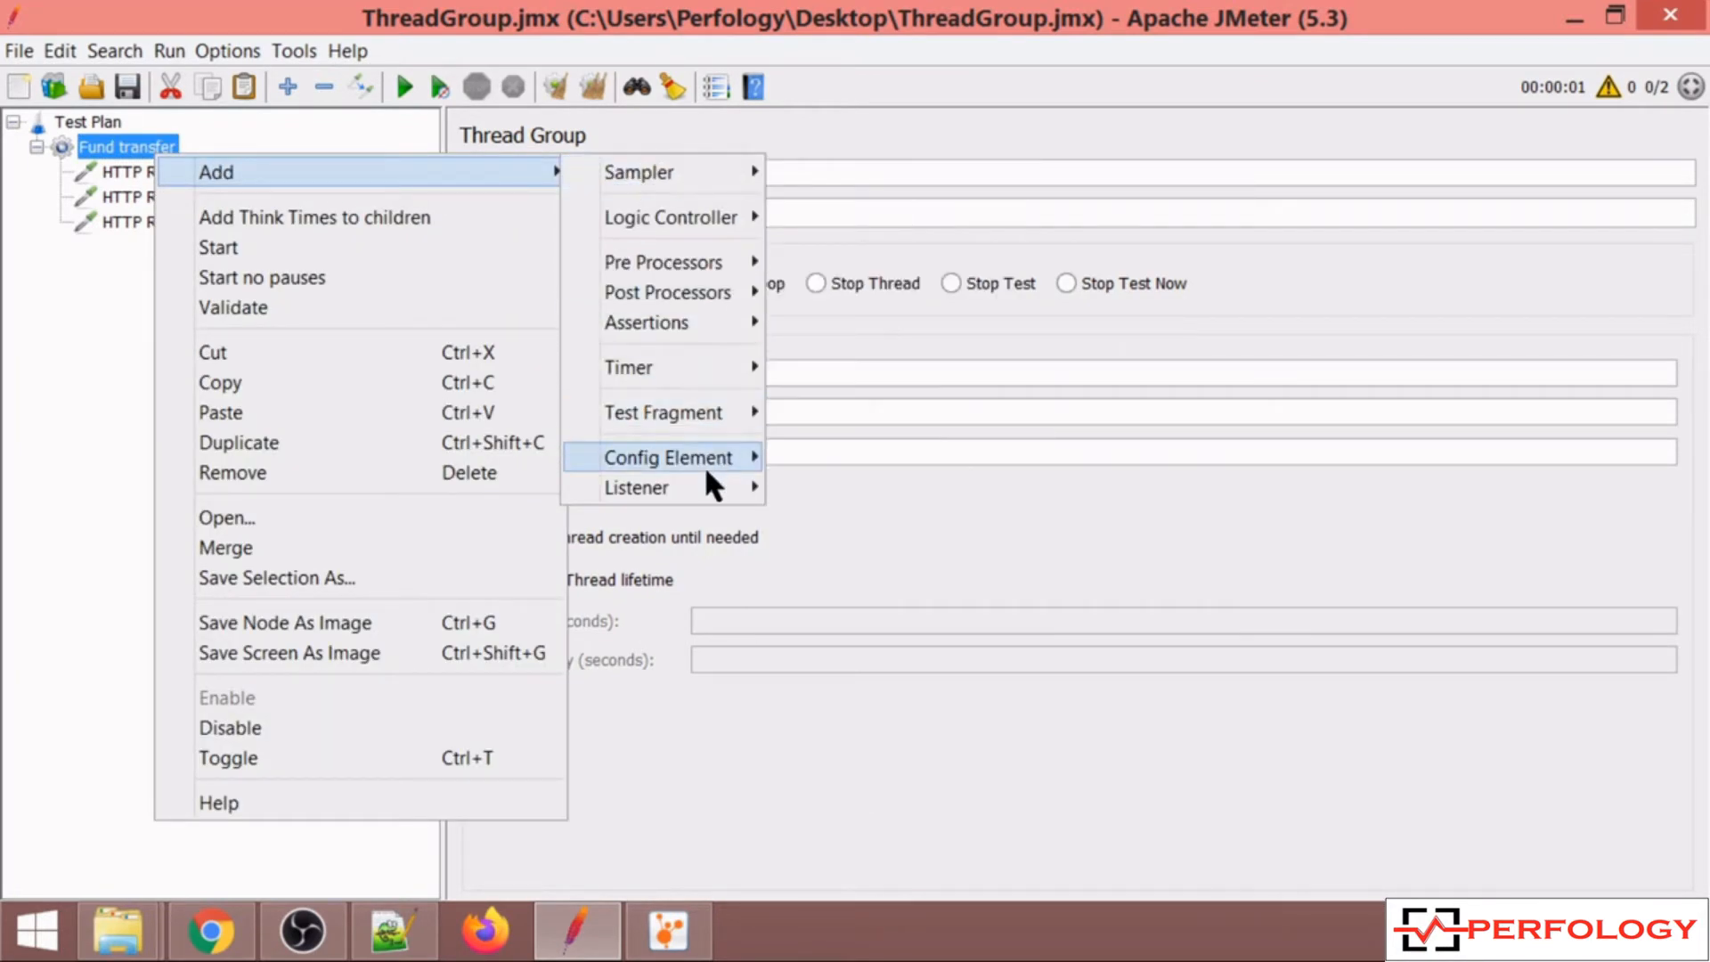
mouse_move(703, 485)
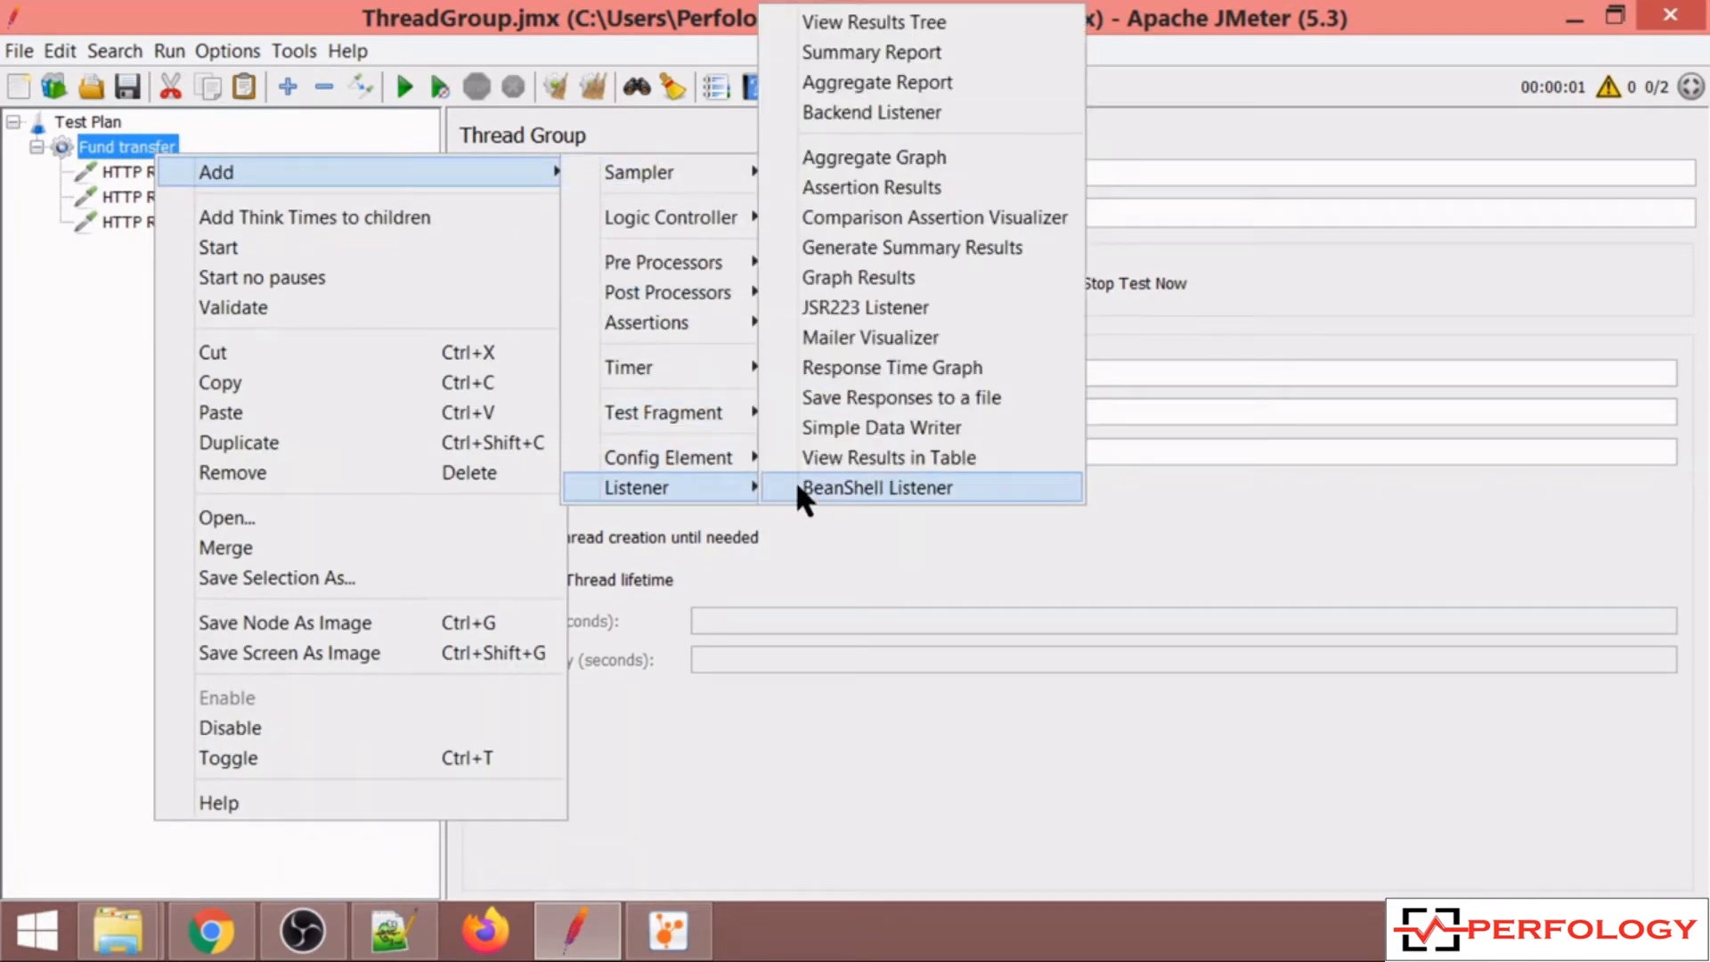
click(943, 19)
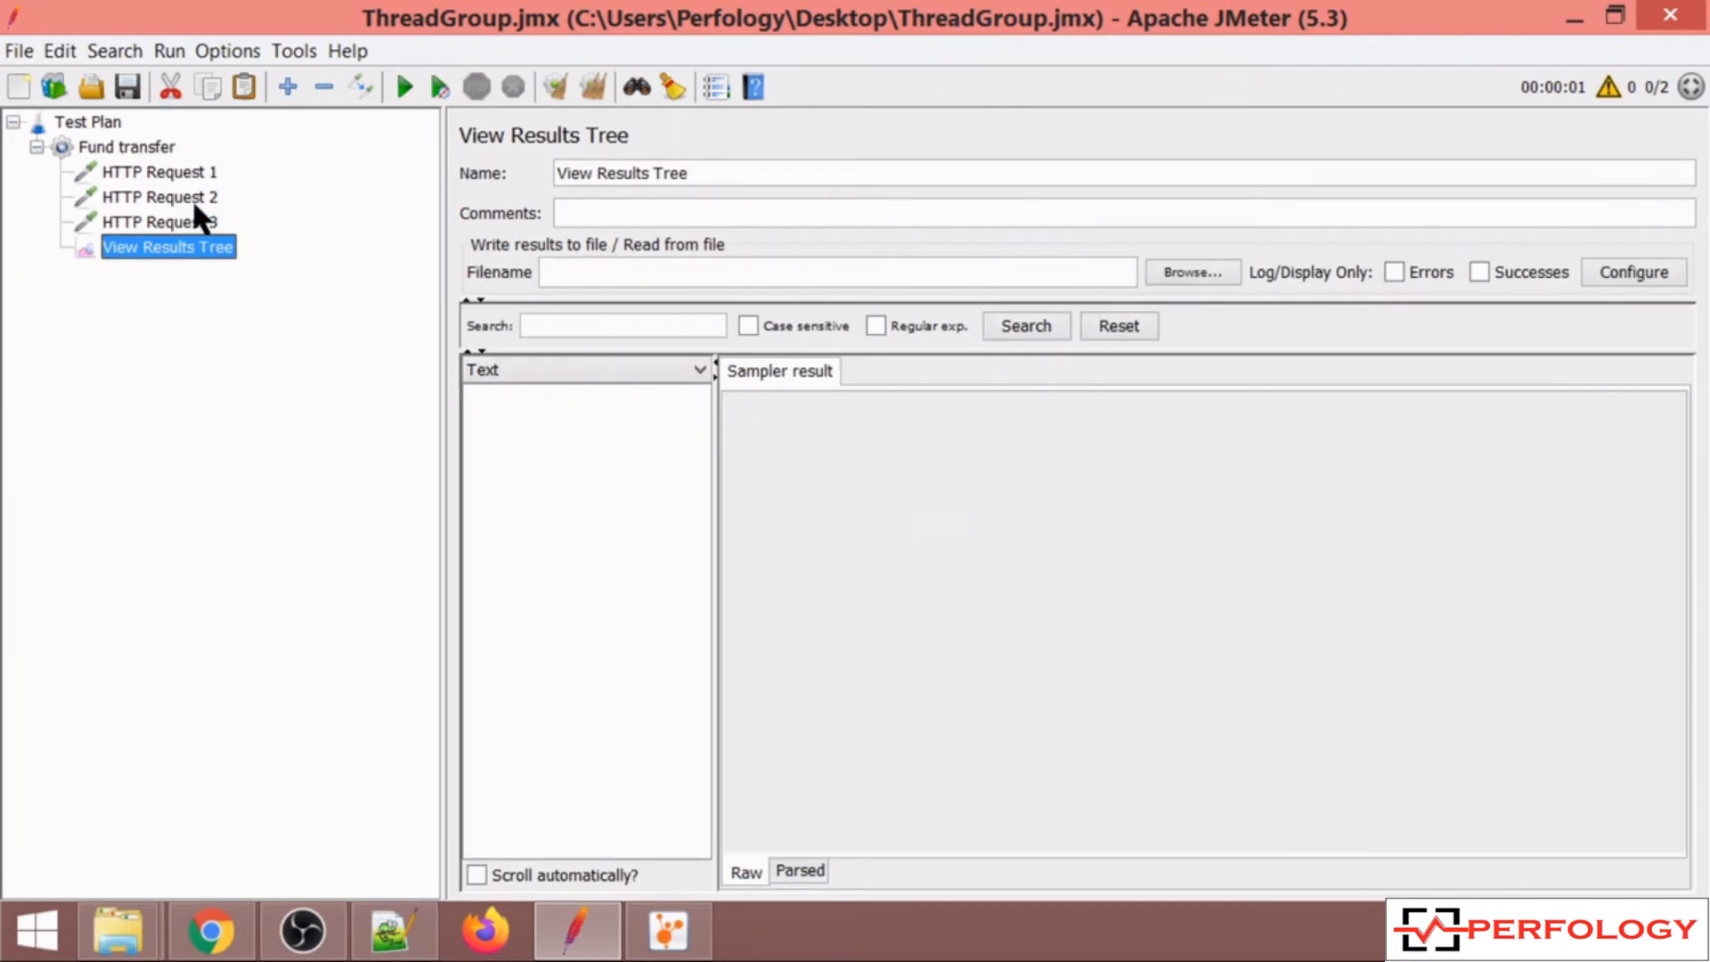
Run the test plan with the View Results Tree listener selected.
click(159, 148)
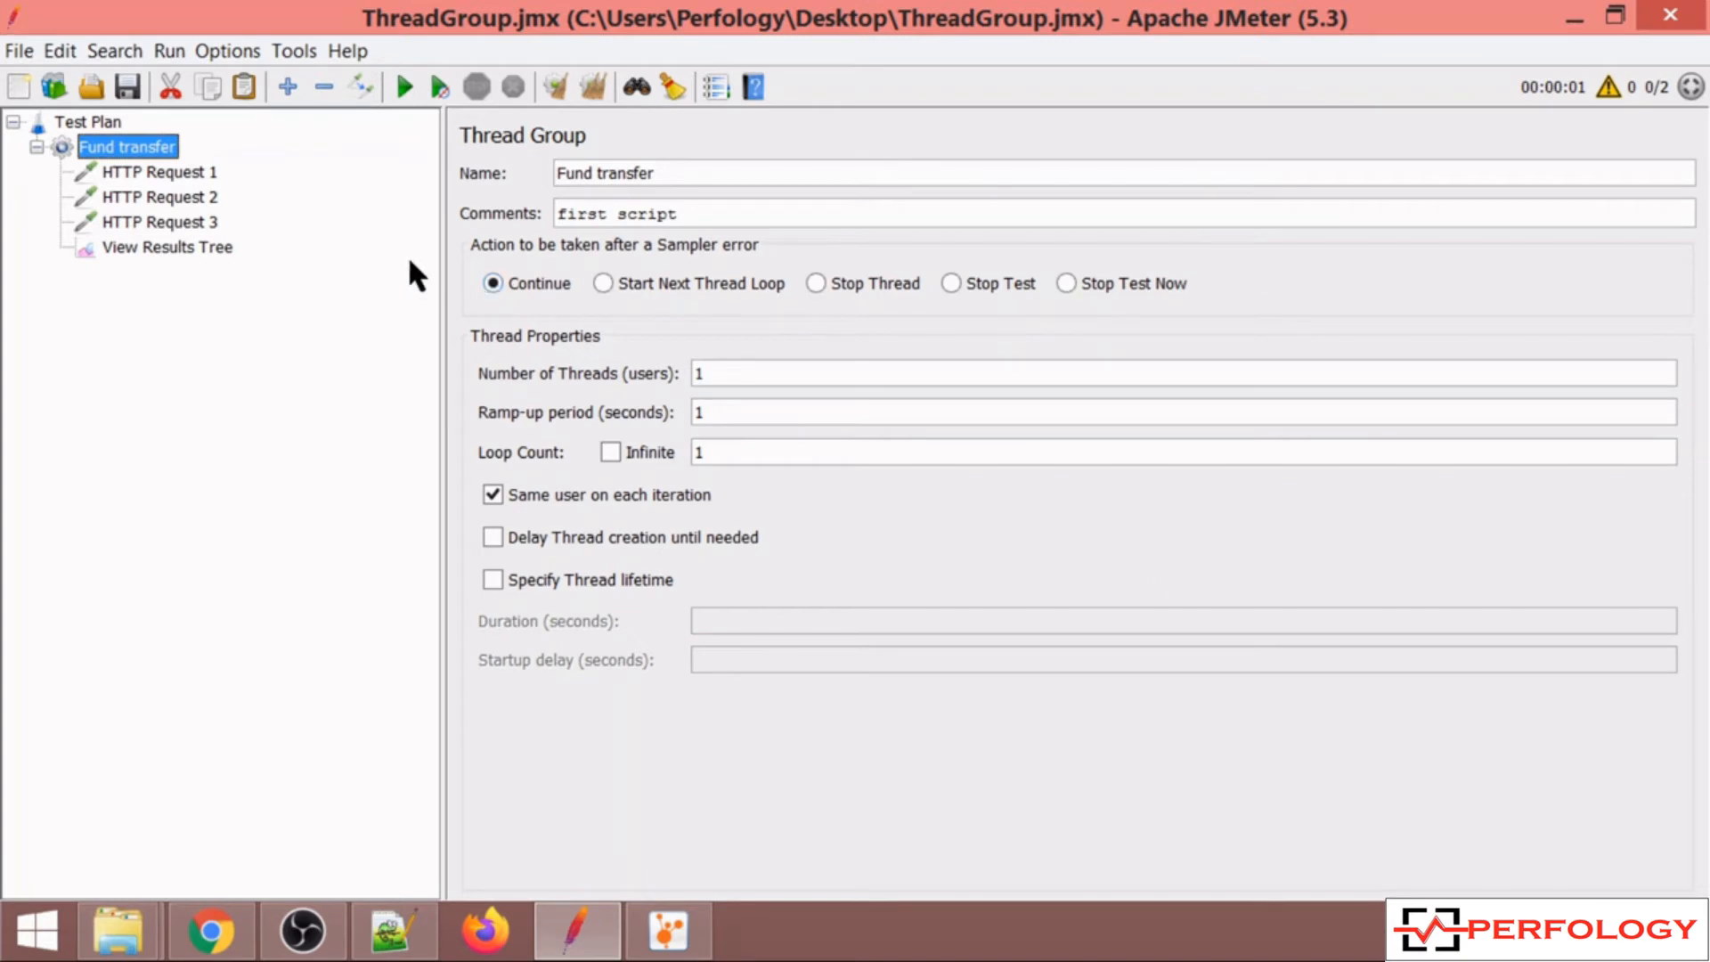
click(183, 254)
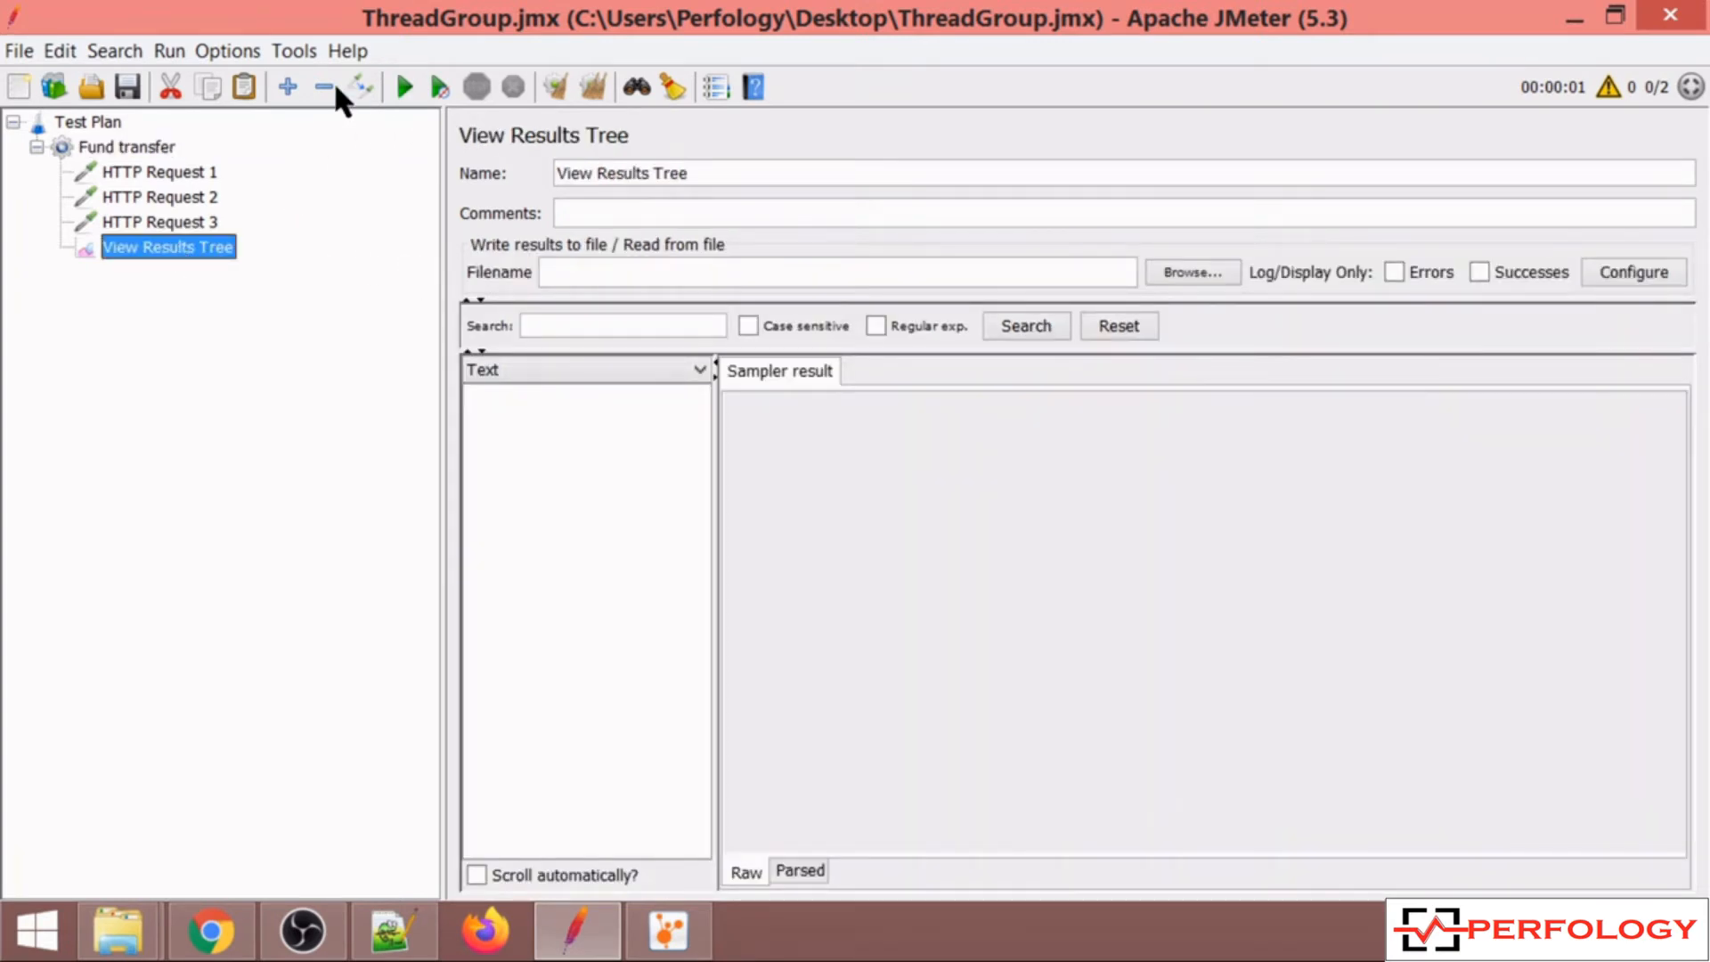
click(157, 147)
click(213, 249)
click(402, 86)
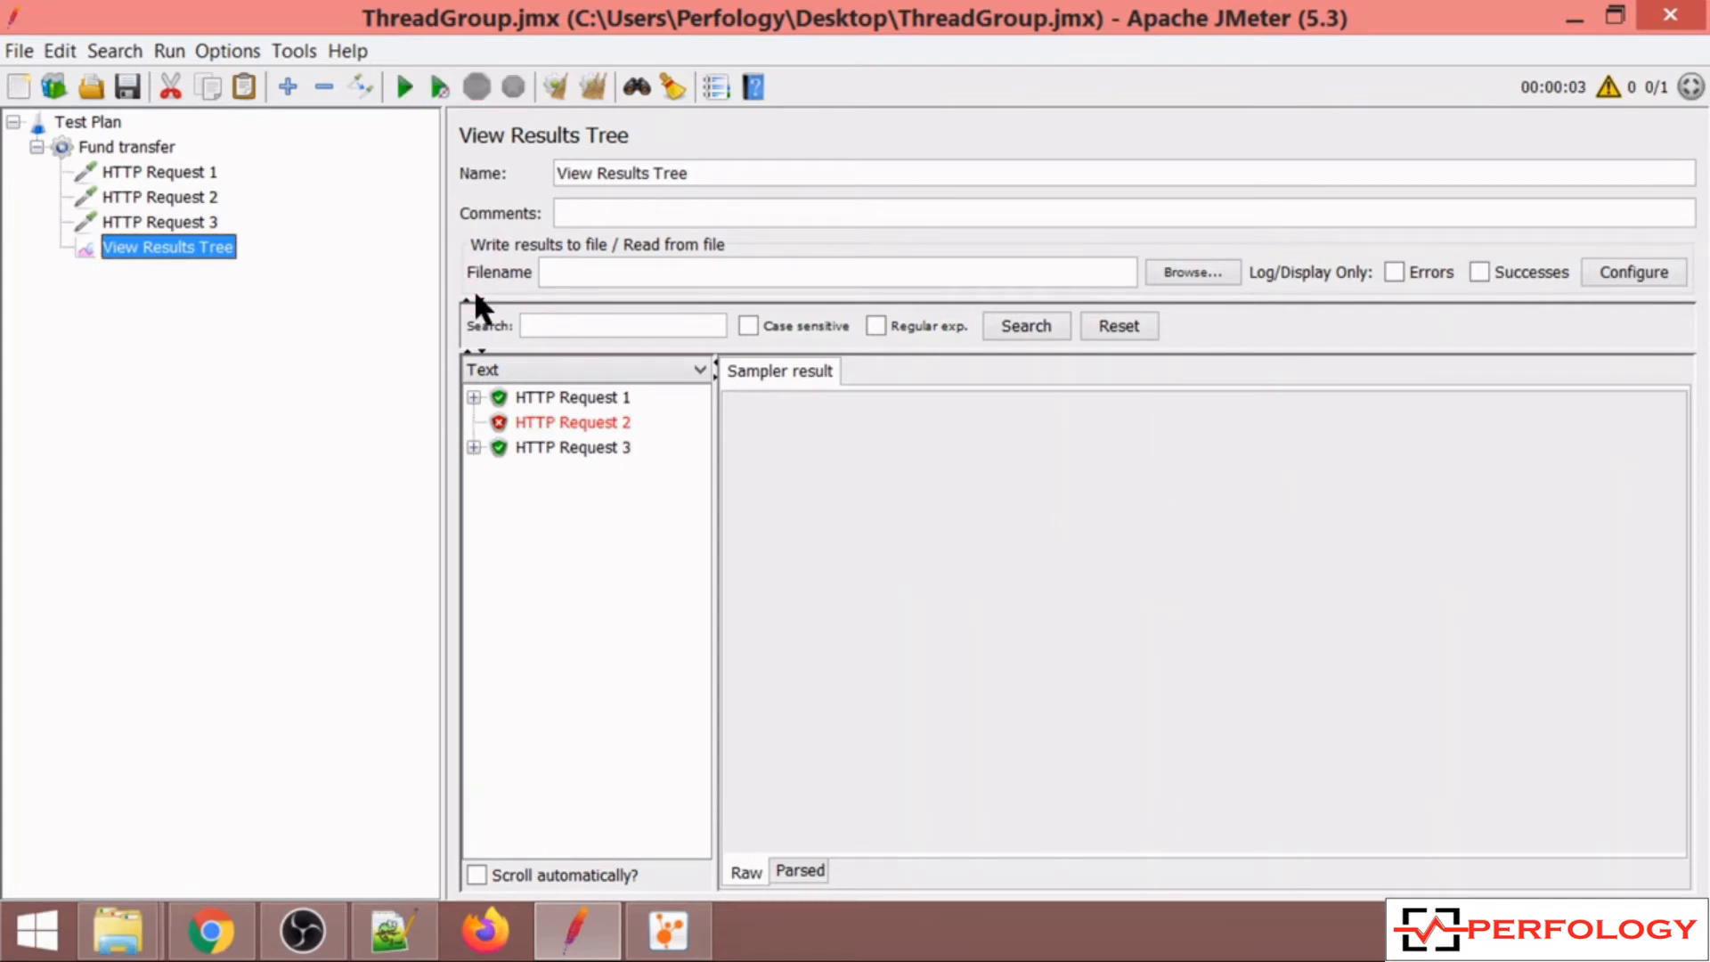
Inspect the sampler results of HTTP Request 2 and HTTP Request 3 and the request details.
click(522, 423)
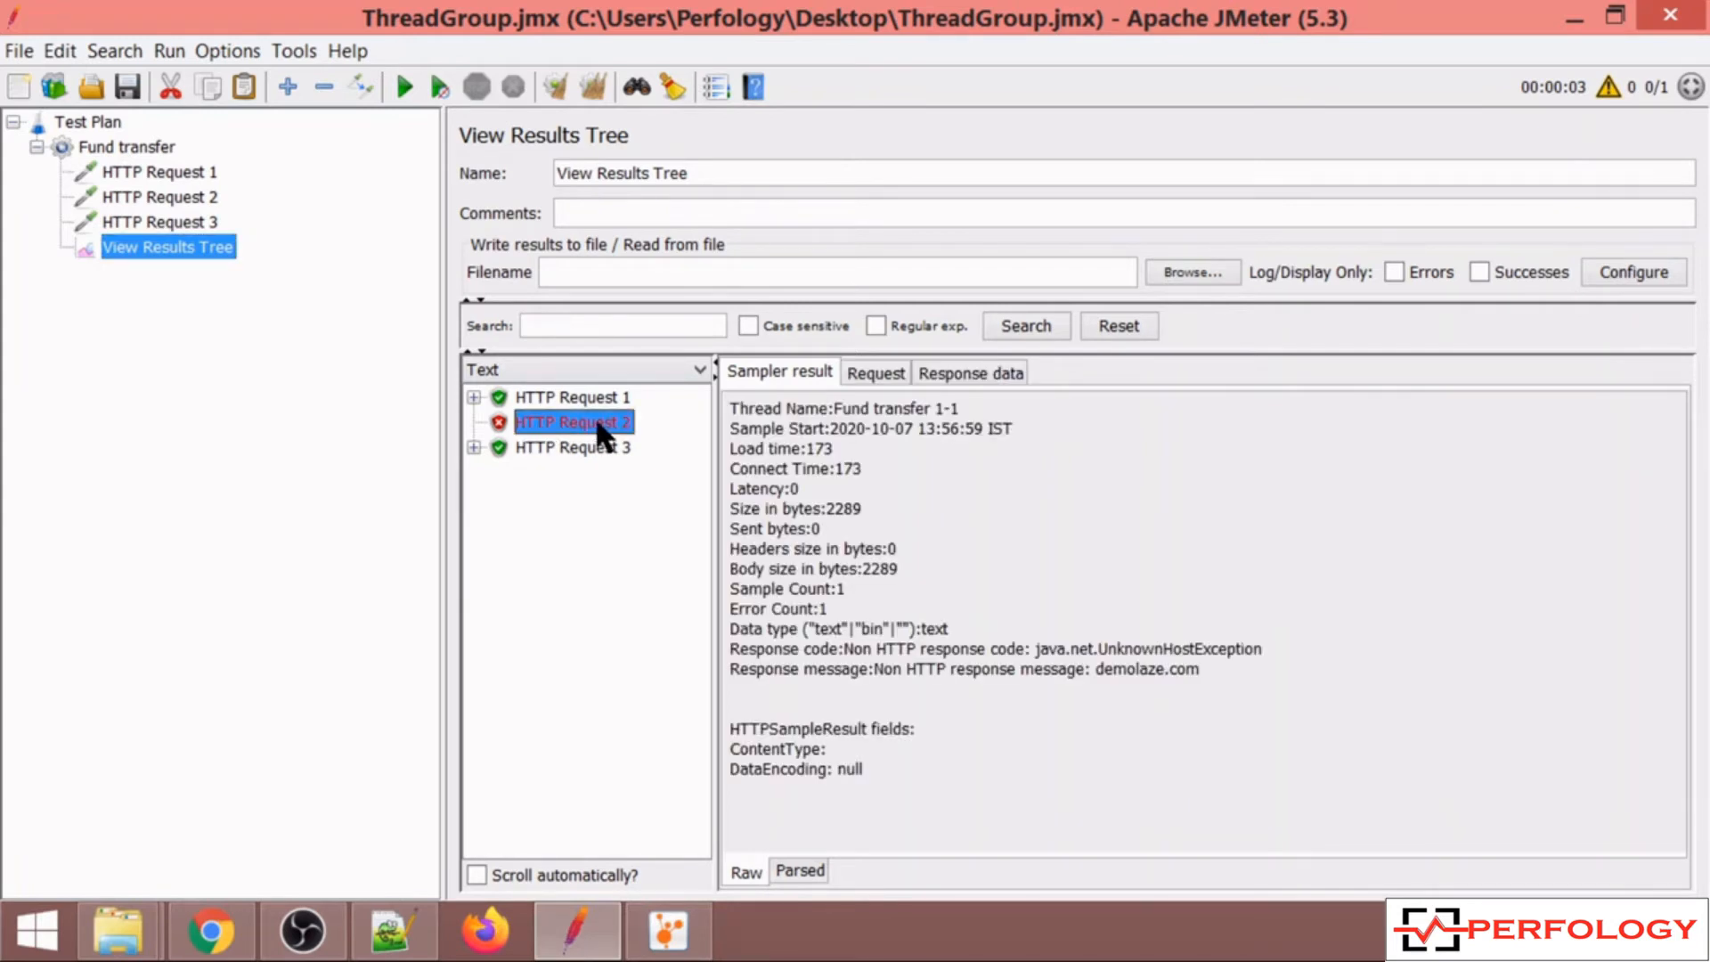
click(580, 446)
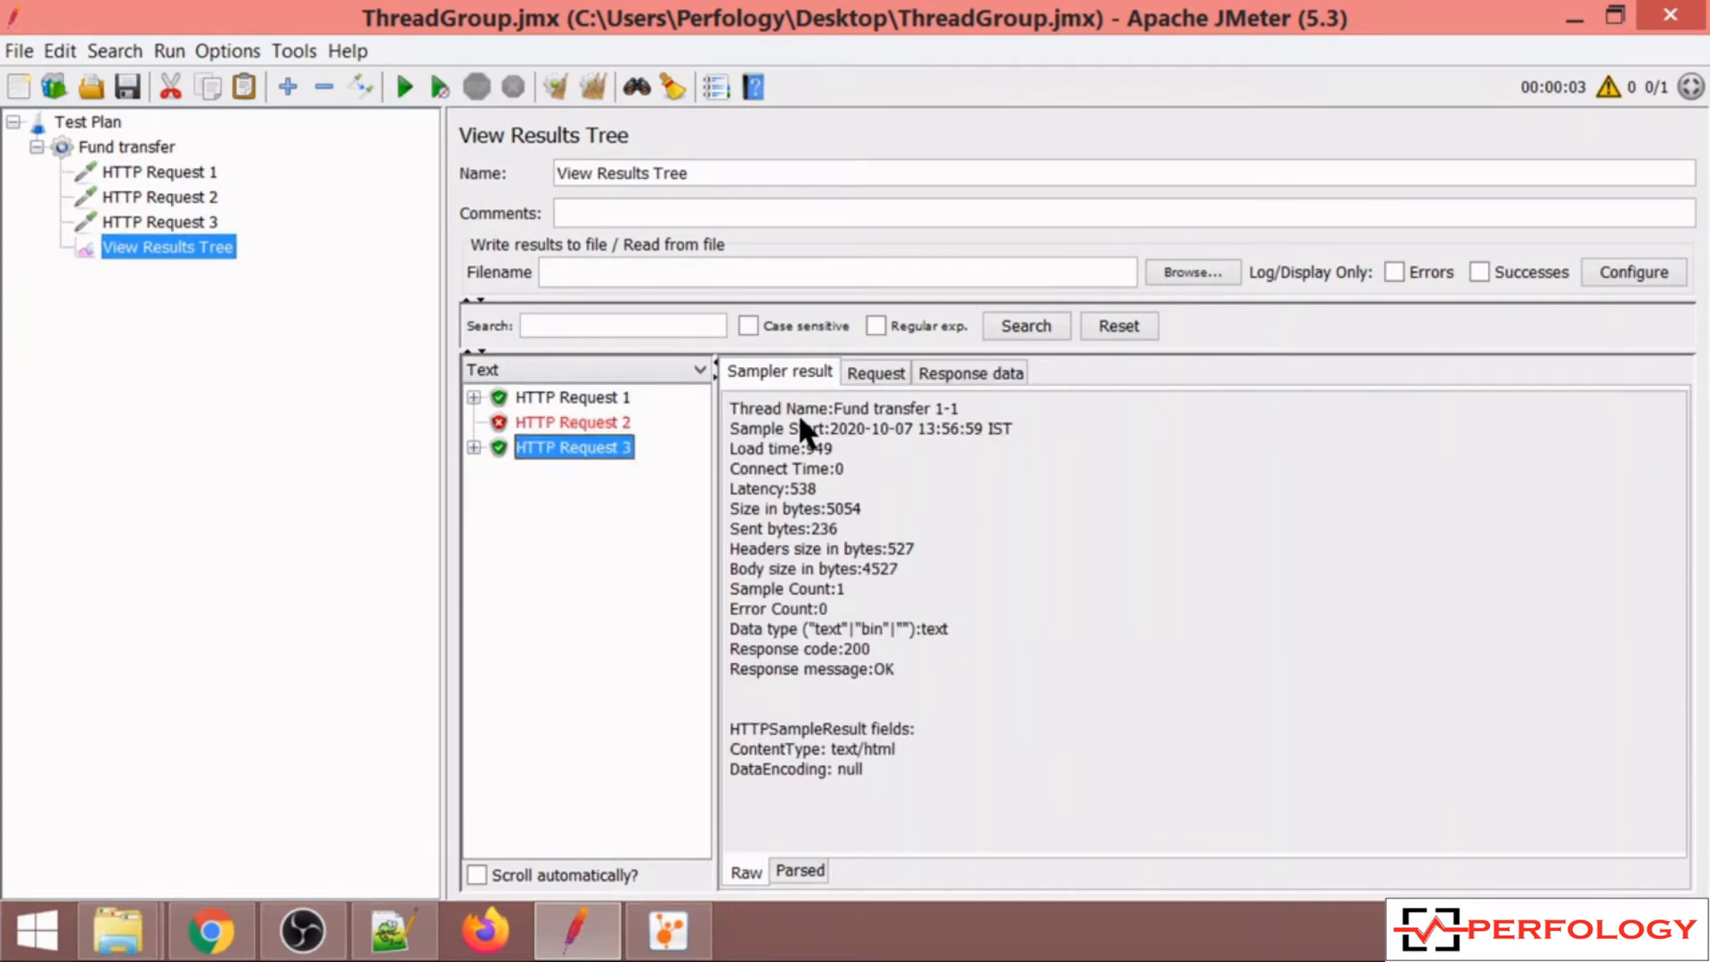
click(866, 373)
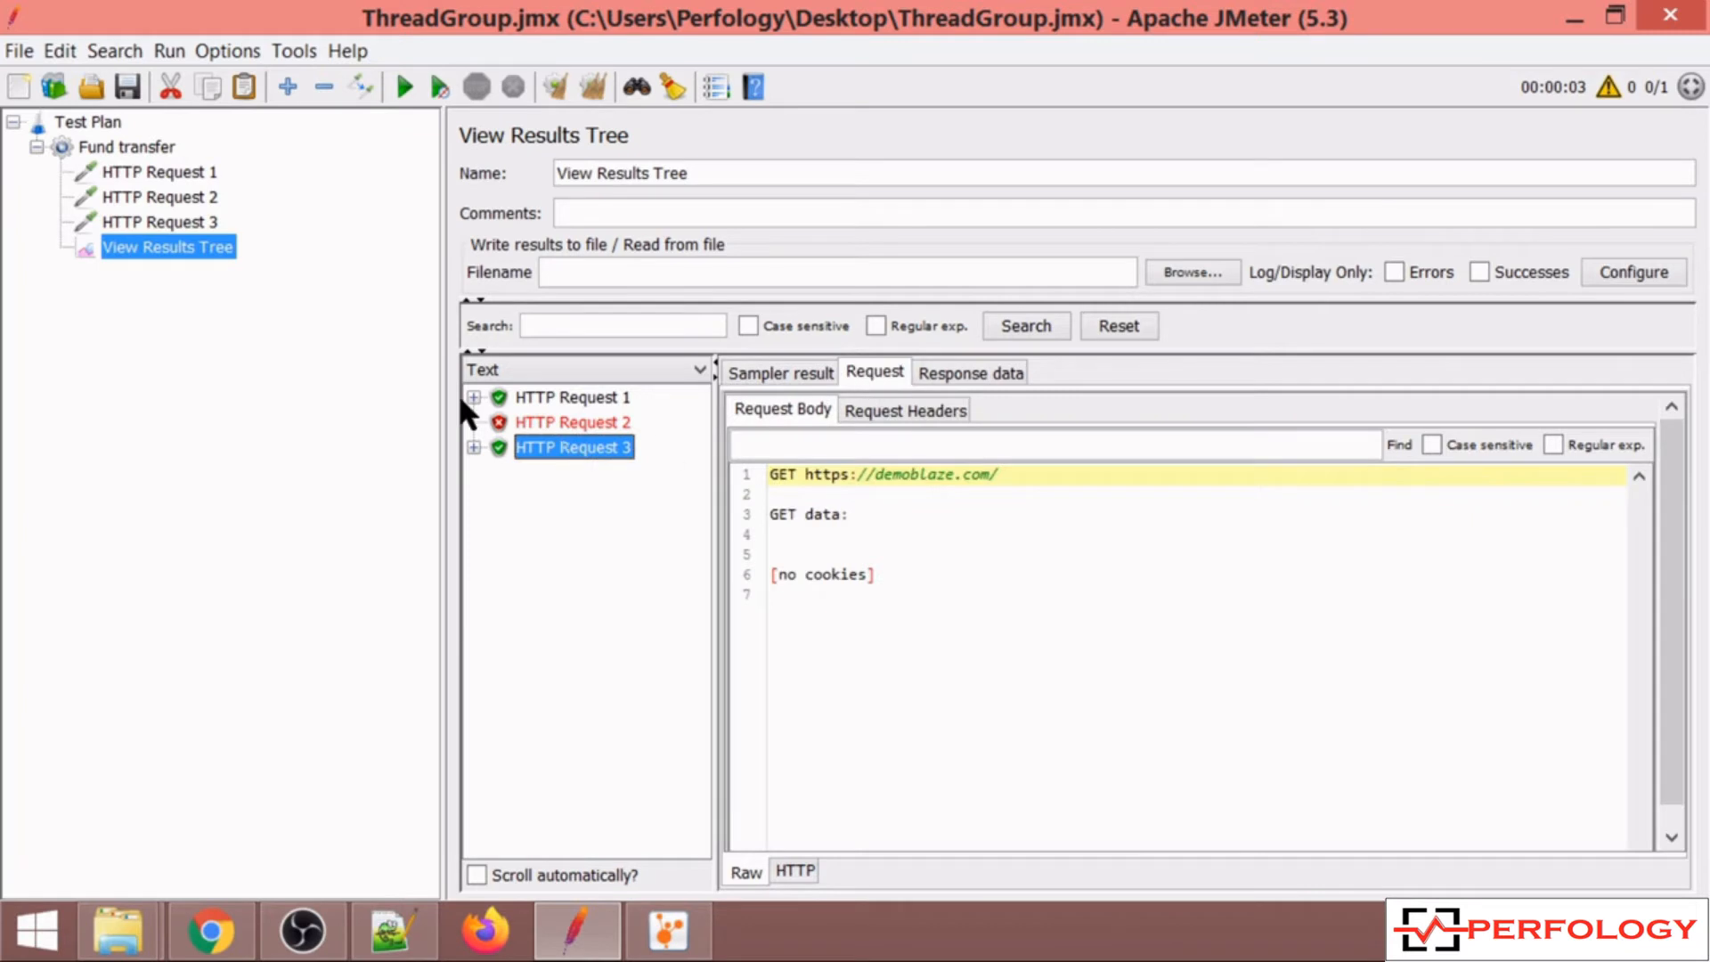
Set the thread group's sampler error action to Start Next Thread Loop.
click(162, 151)
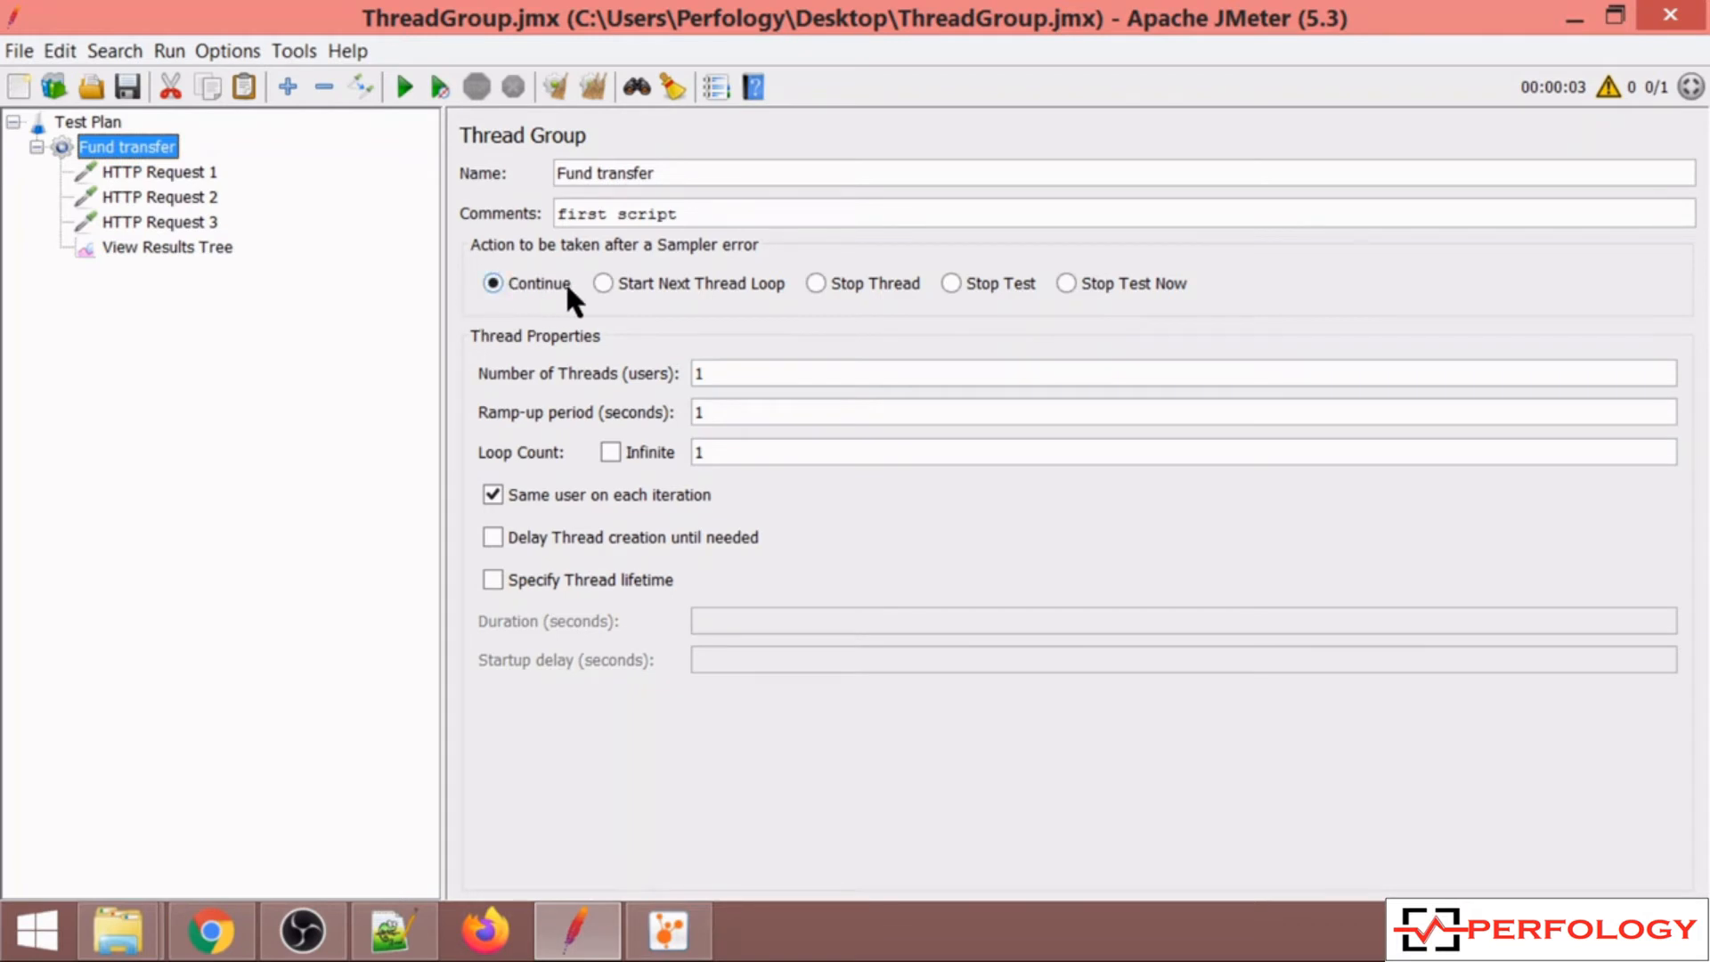
click(601, 283)
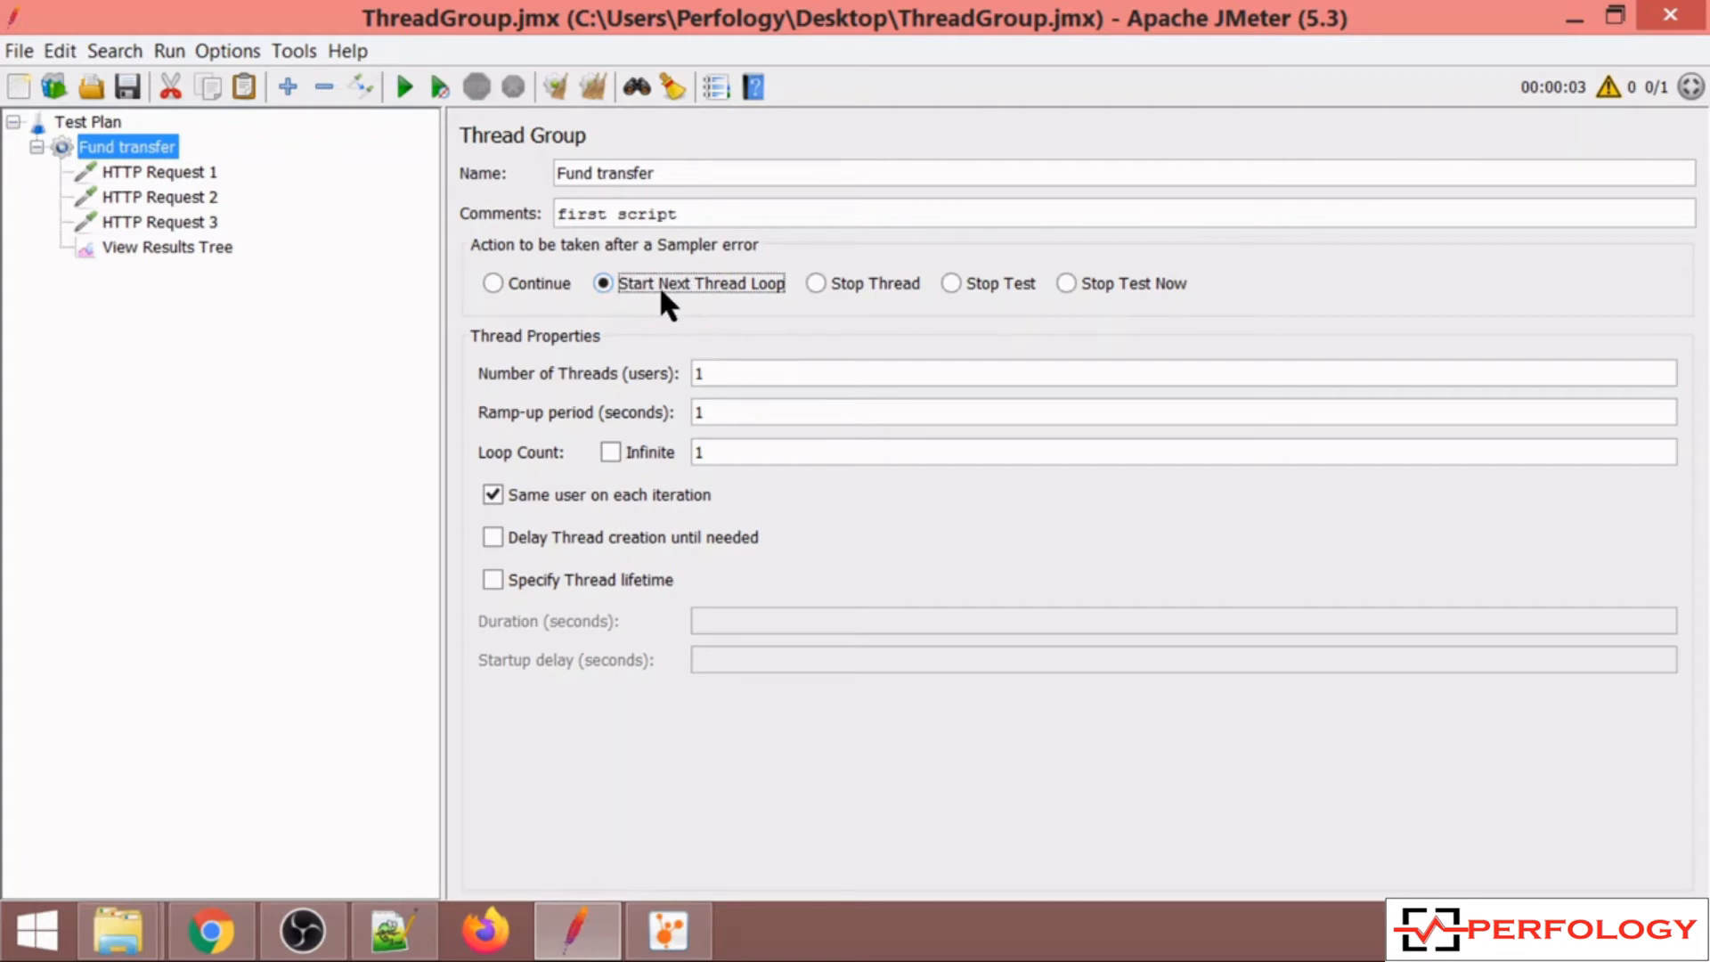
Clear the previous results, rerun the test and inspect HTTP Request 2's result.
click(175, 253)
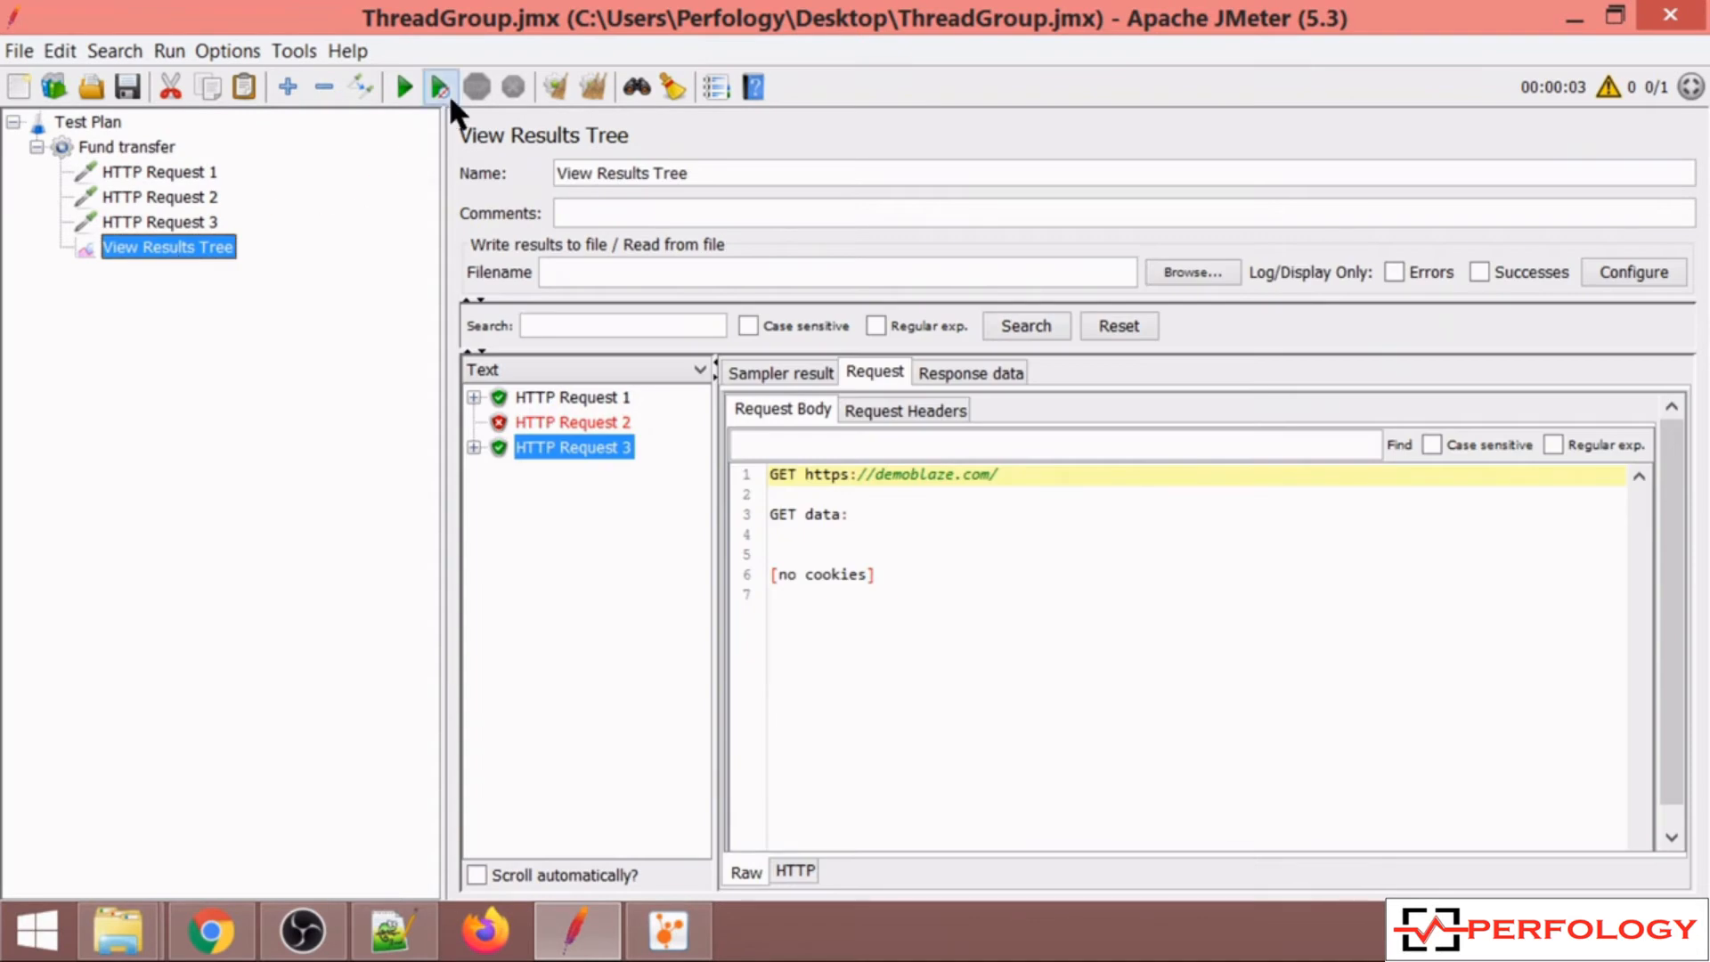
click(593, 86)
click(398, 73)
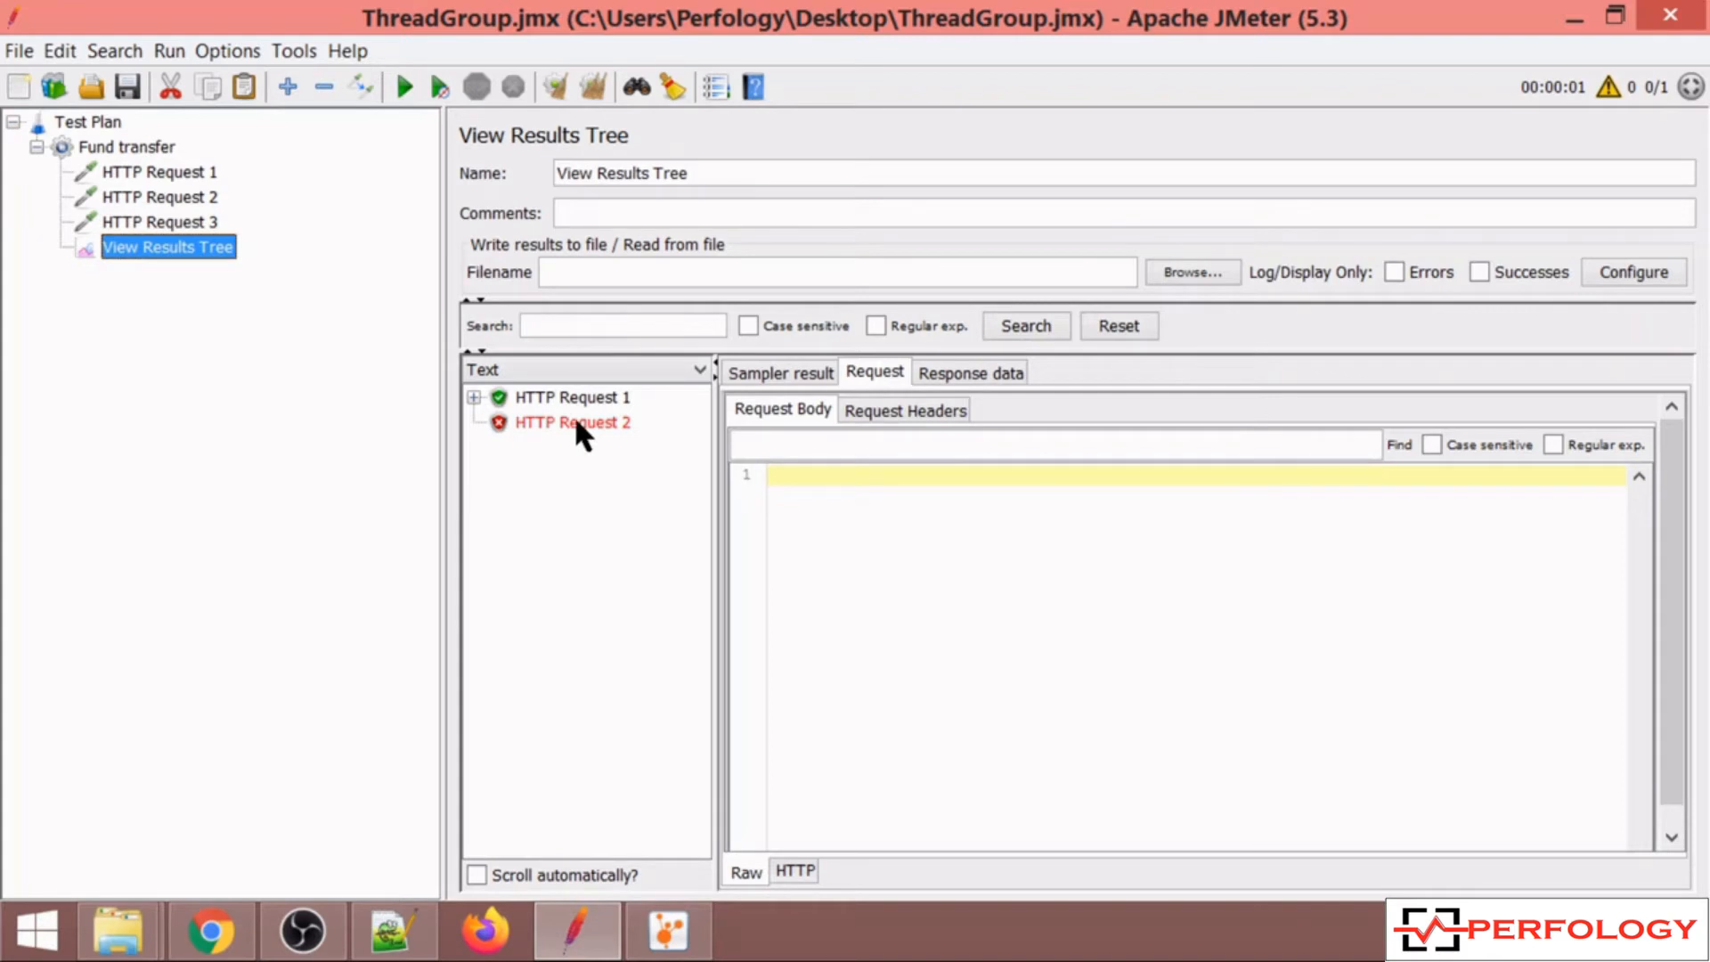
click(576, 424)
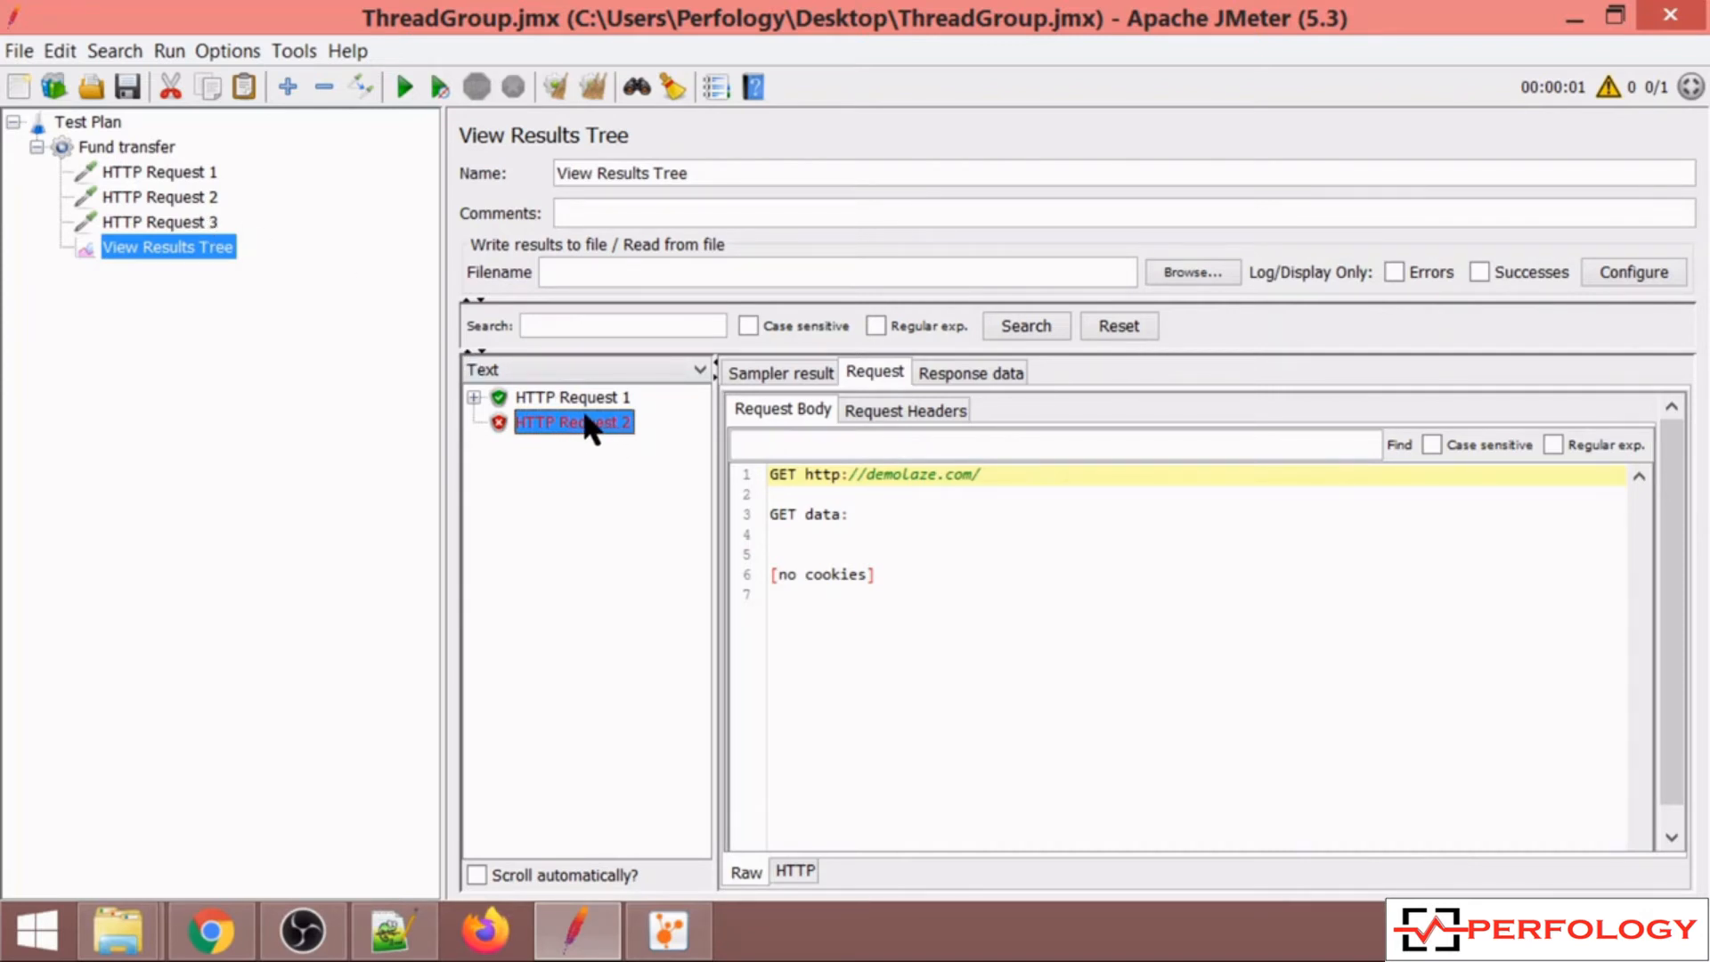
Set the thread group's sampler error action to Stop Thread.
click(133, 146)
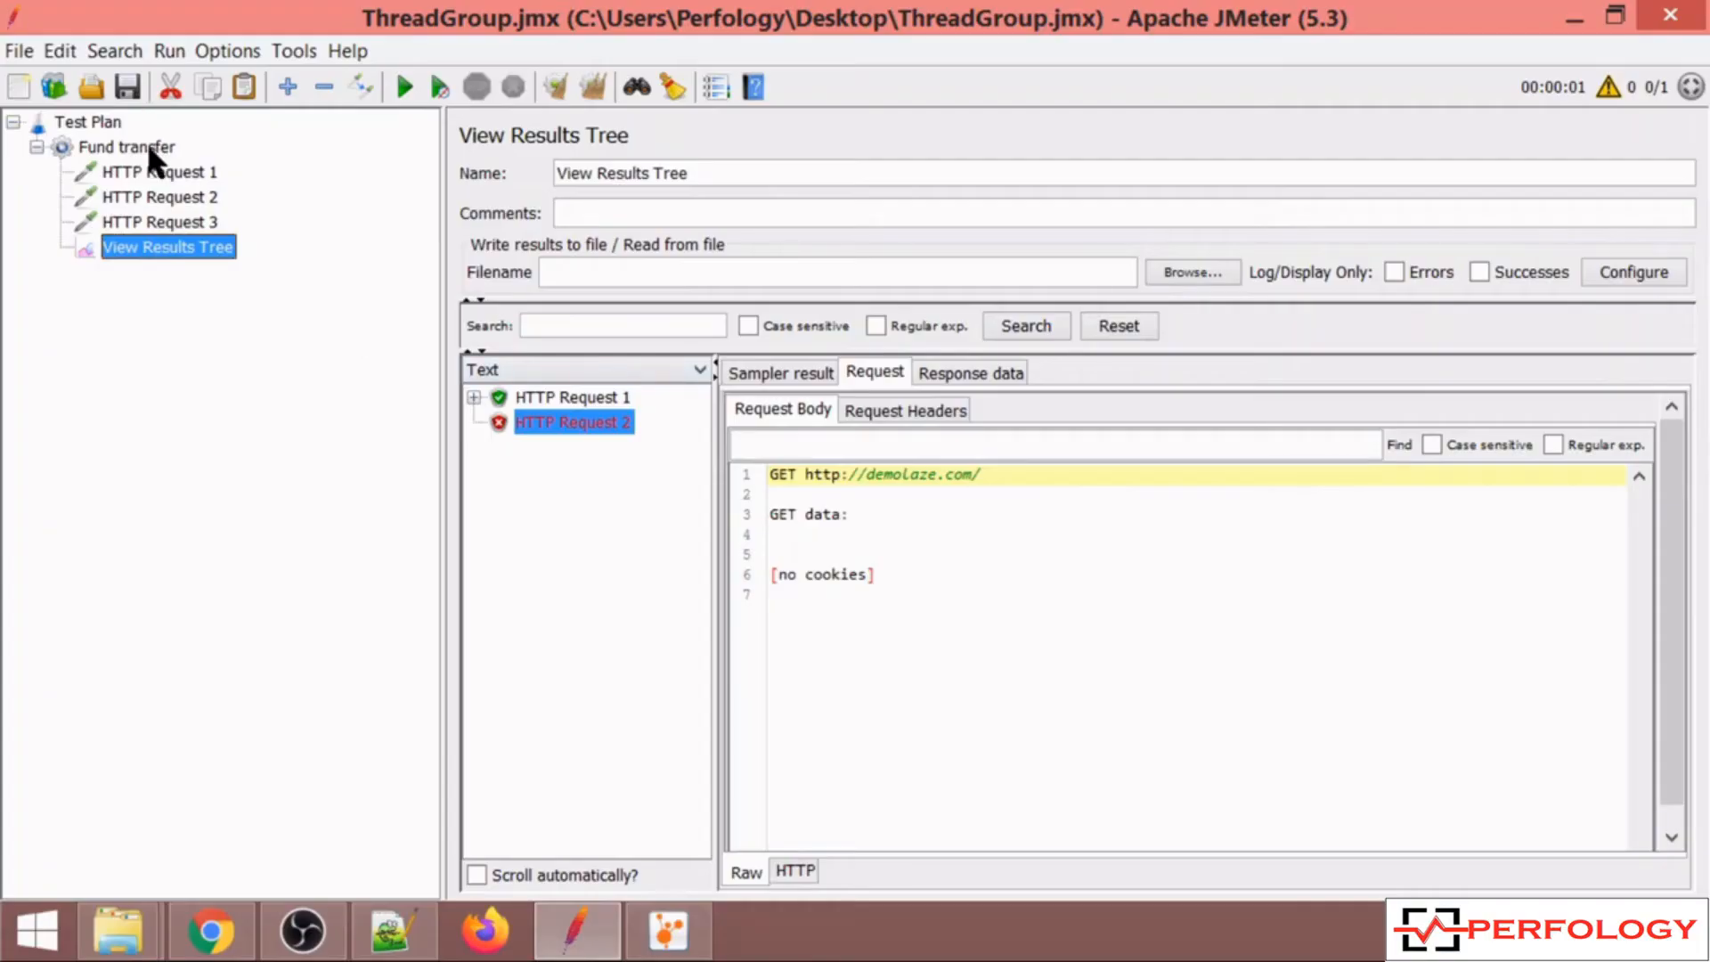
click(149, 150)
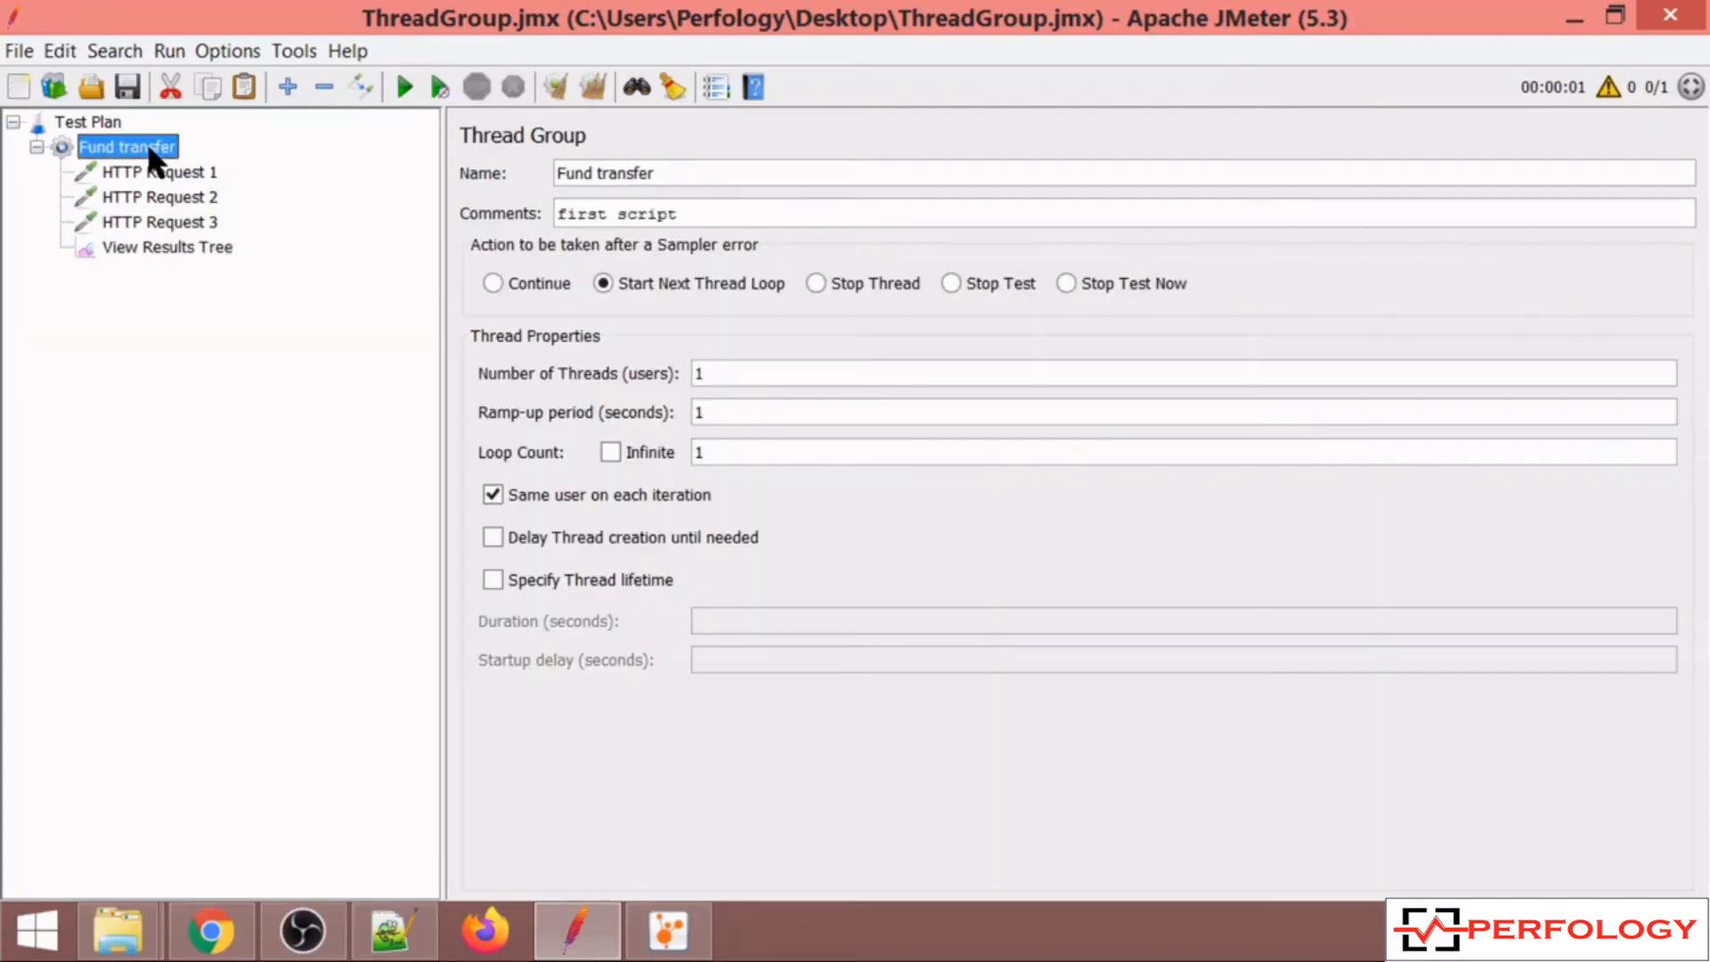
click(820, 278)
Clear the results, rerun the test and inspect HTTP Request 2's result.
click(214, 249)
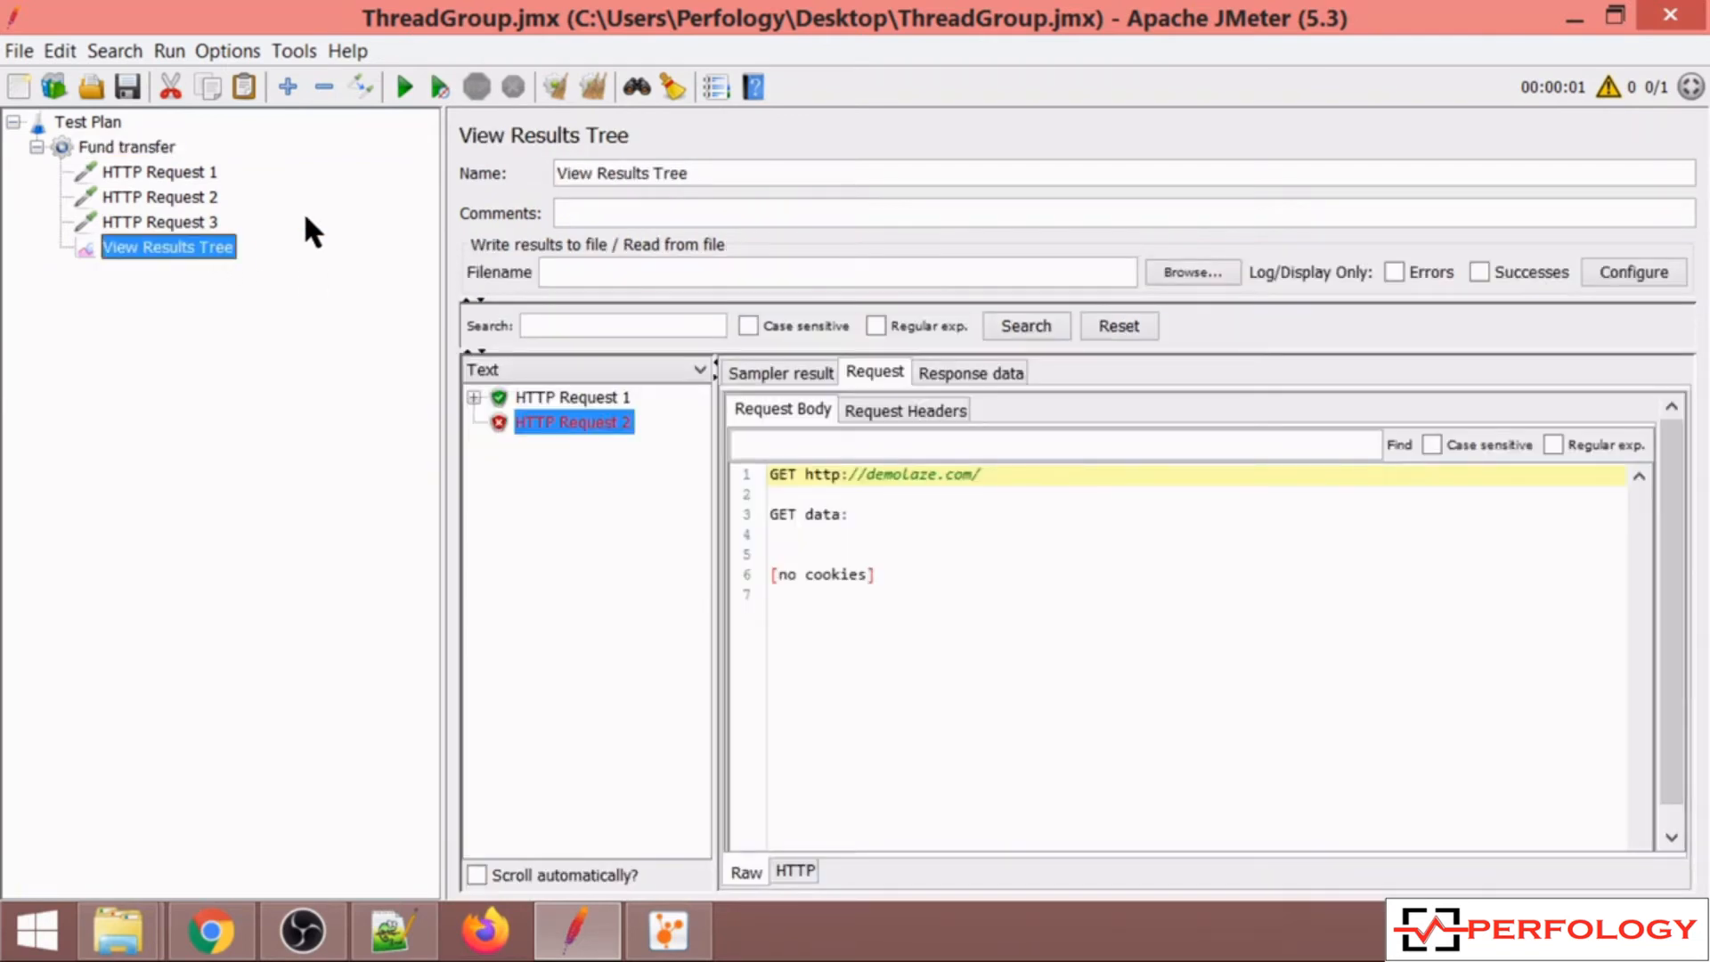
click(585, 82)
click(399, 82)
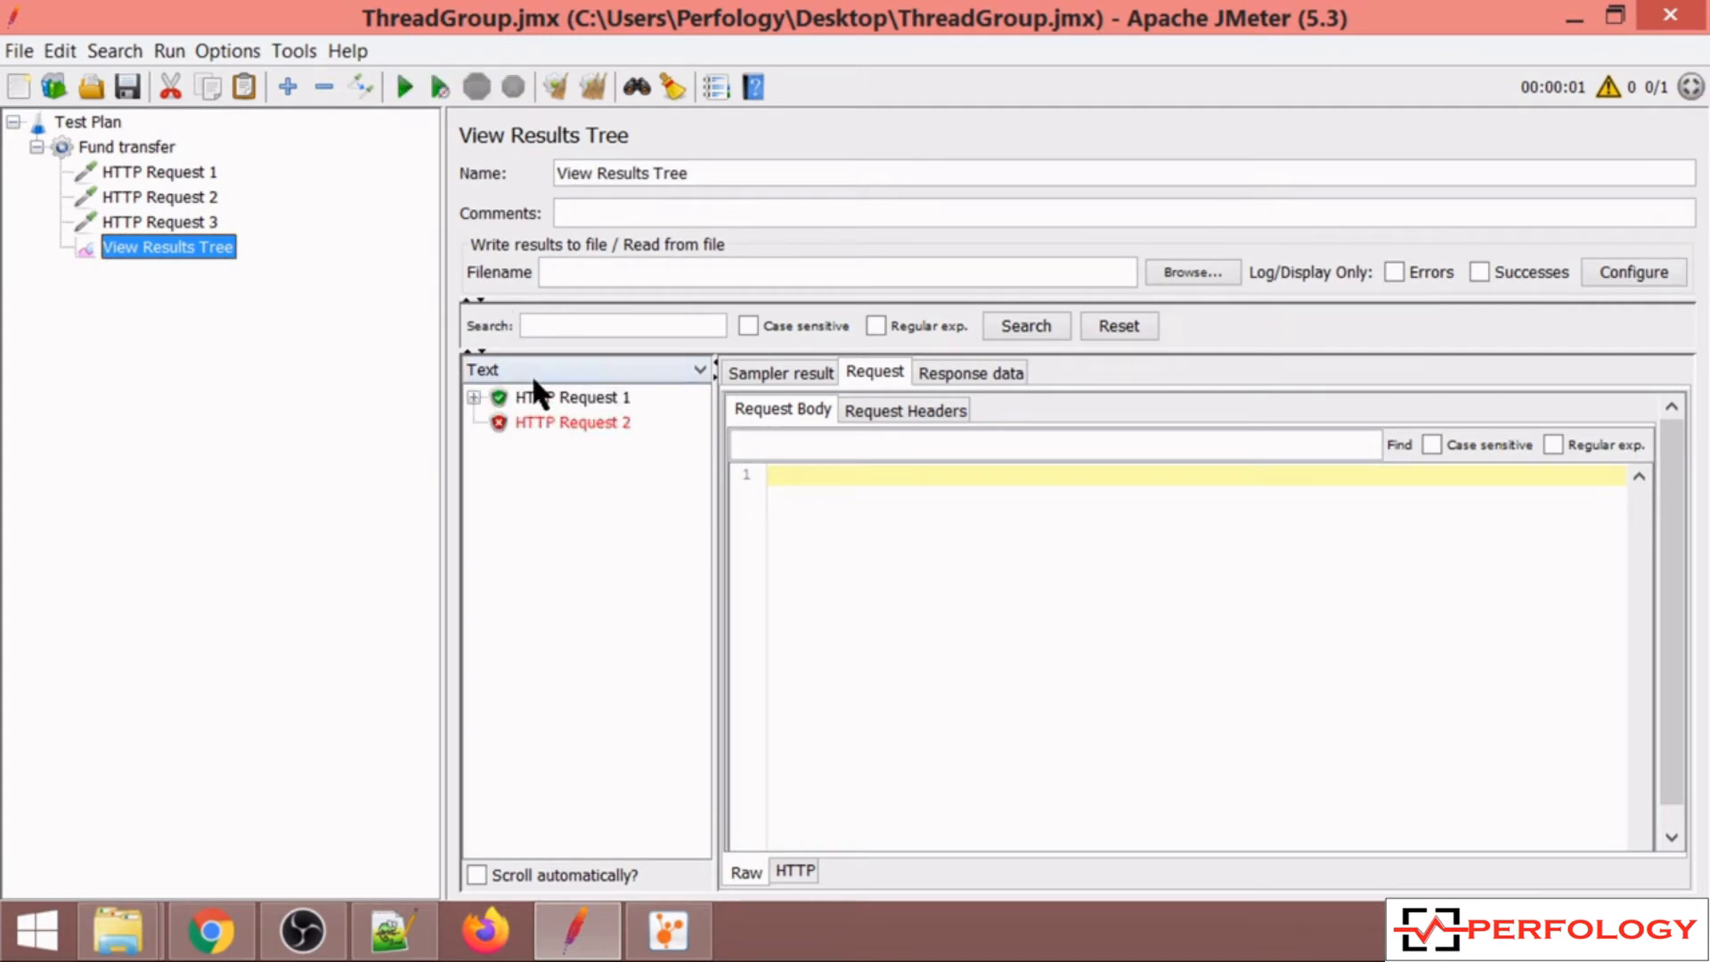
click(584, 421)
Set the thread group's sampler error action to Stop Test.
click(156, 144)
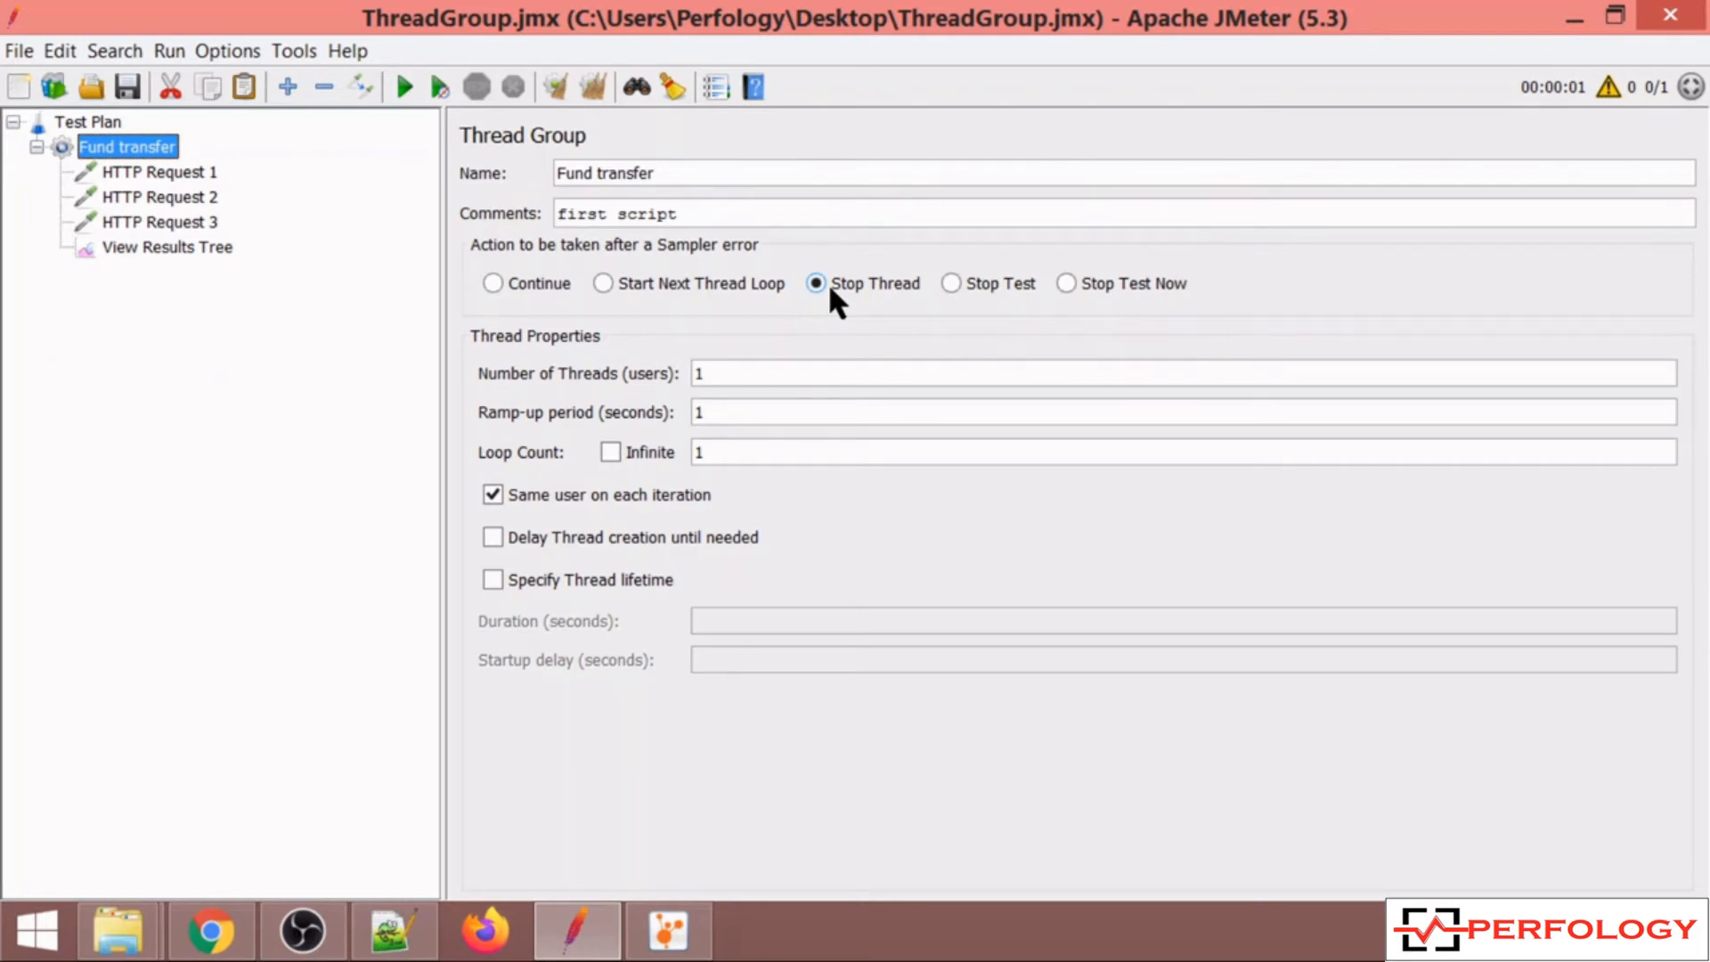
click(950, 283)
Clear the results in View Results Tree and rerun the test.
click(203, 247)
click(592, 86)
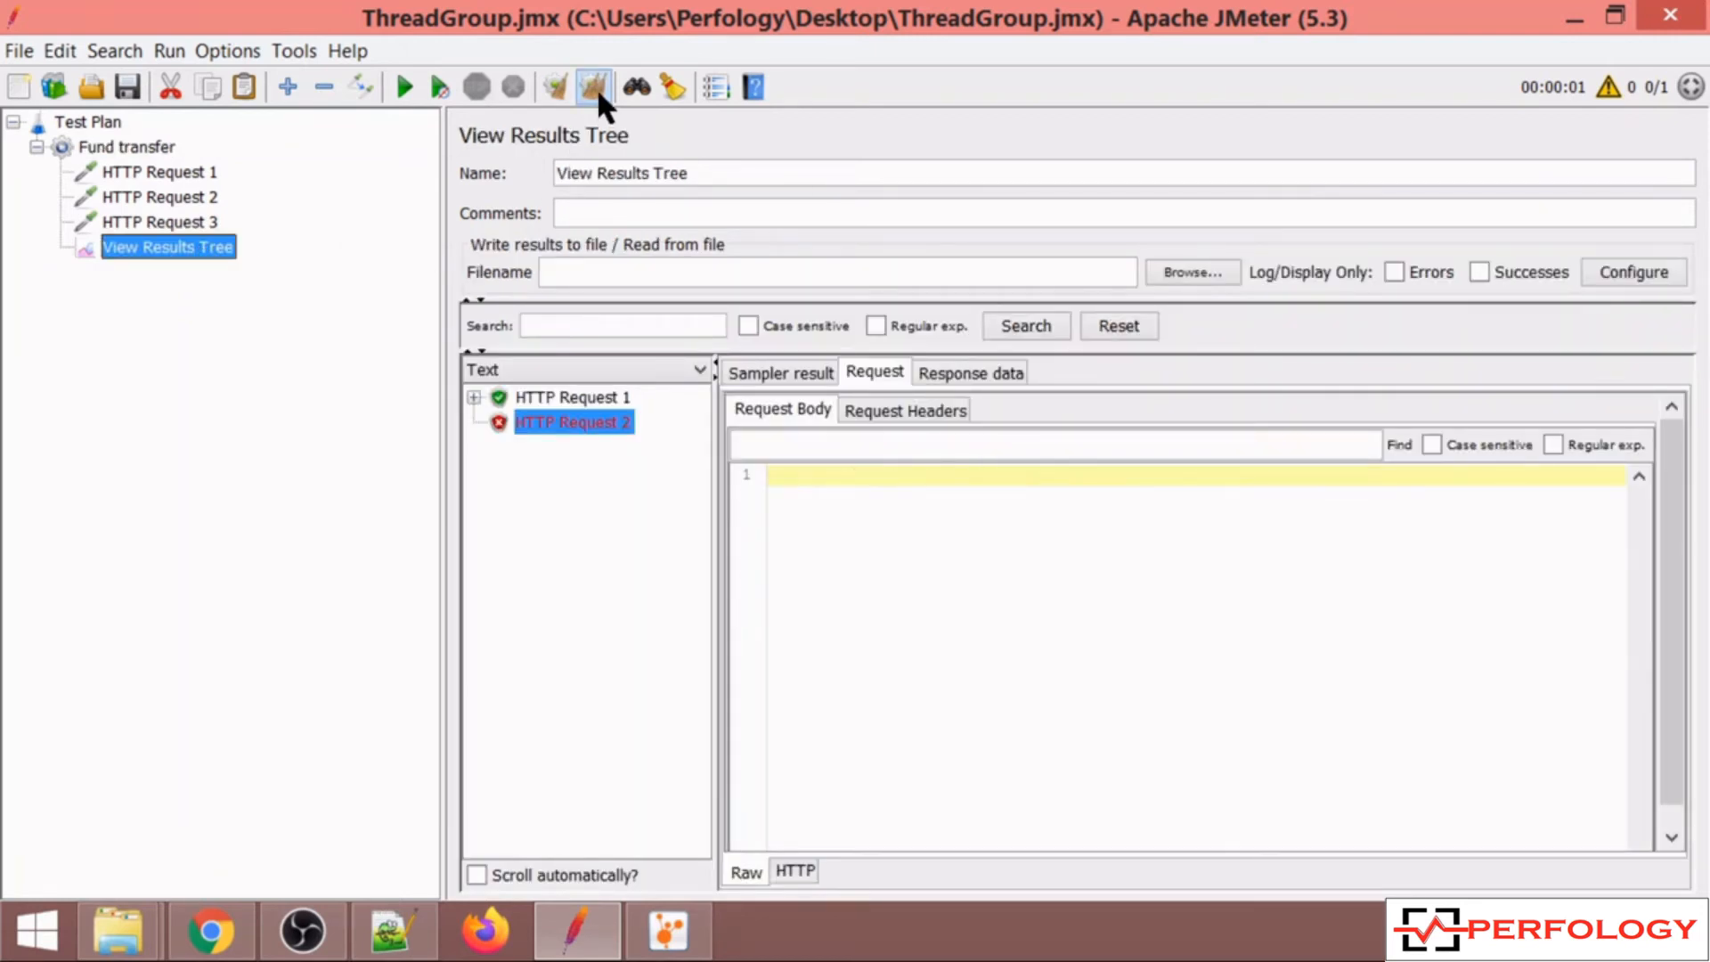
click(410, 78)
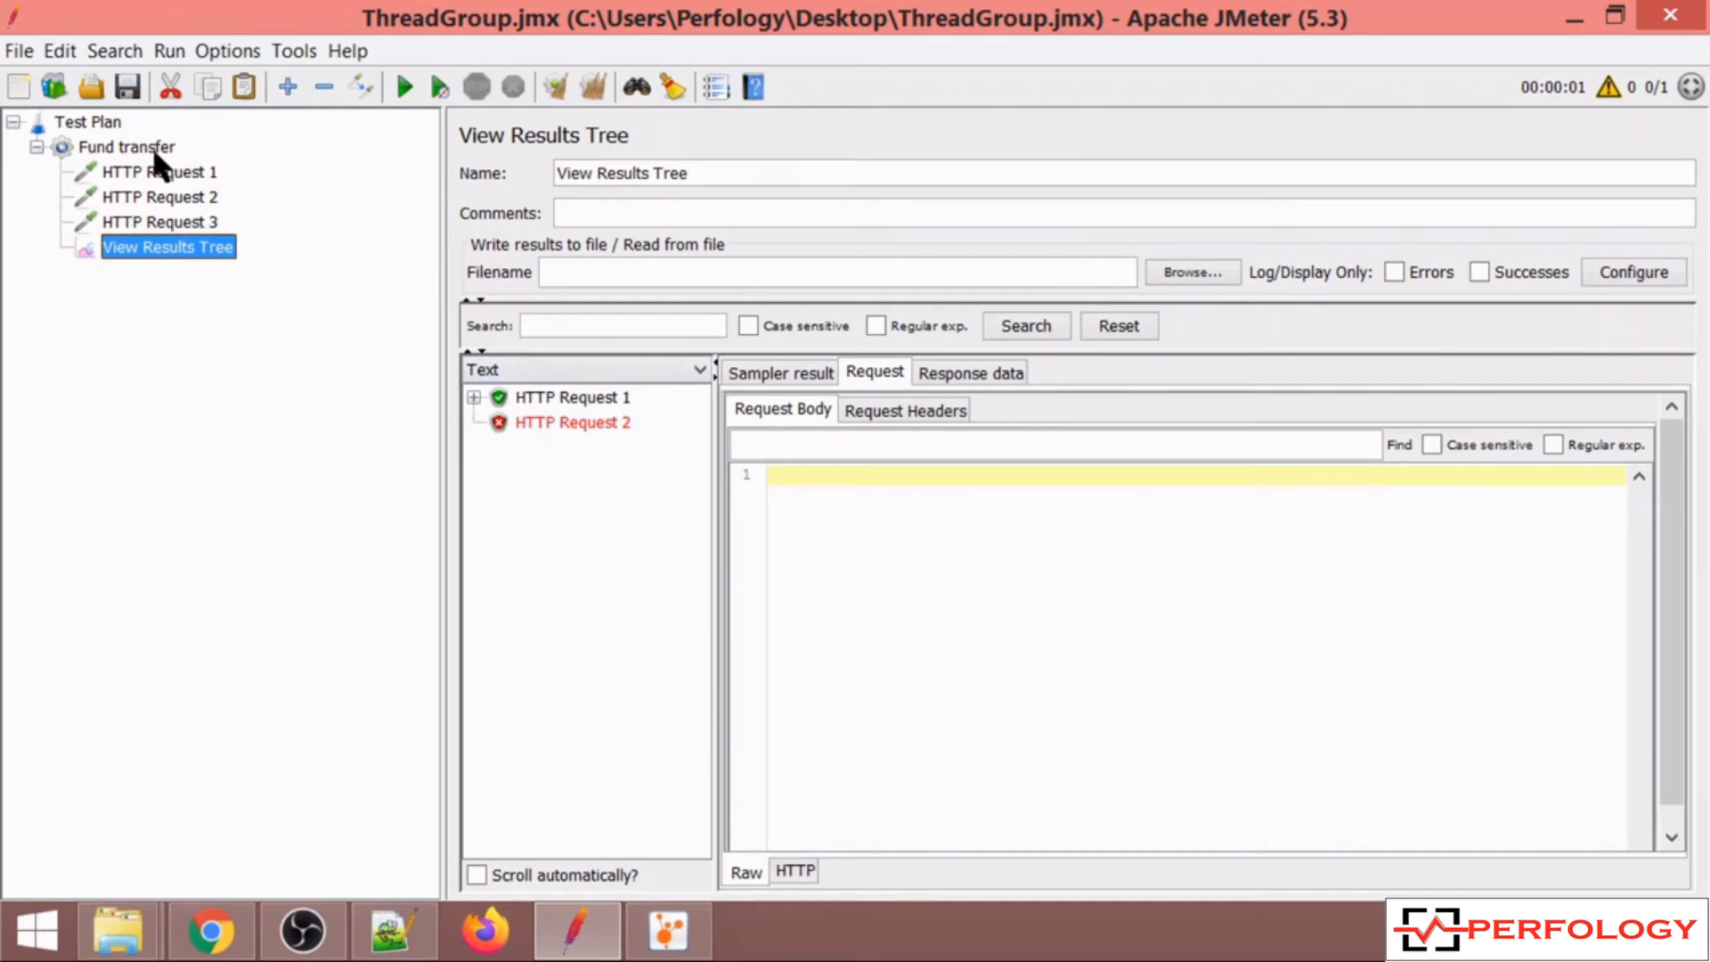
Set the thread group's sampler error action to Stop Test Now.
click(134, 147)
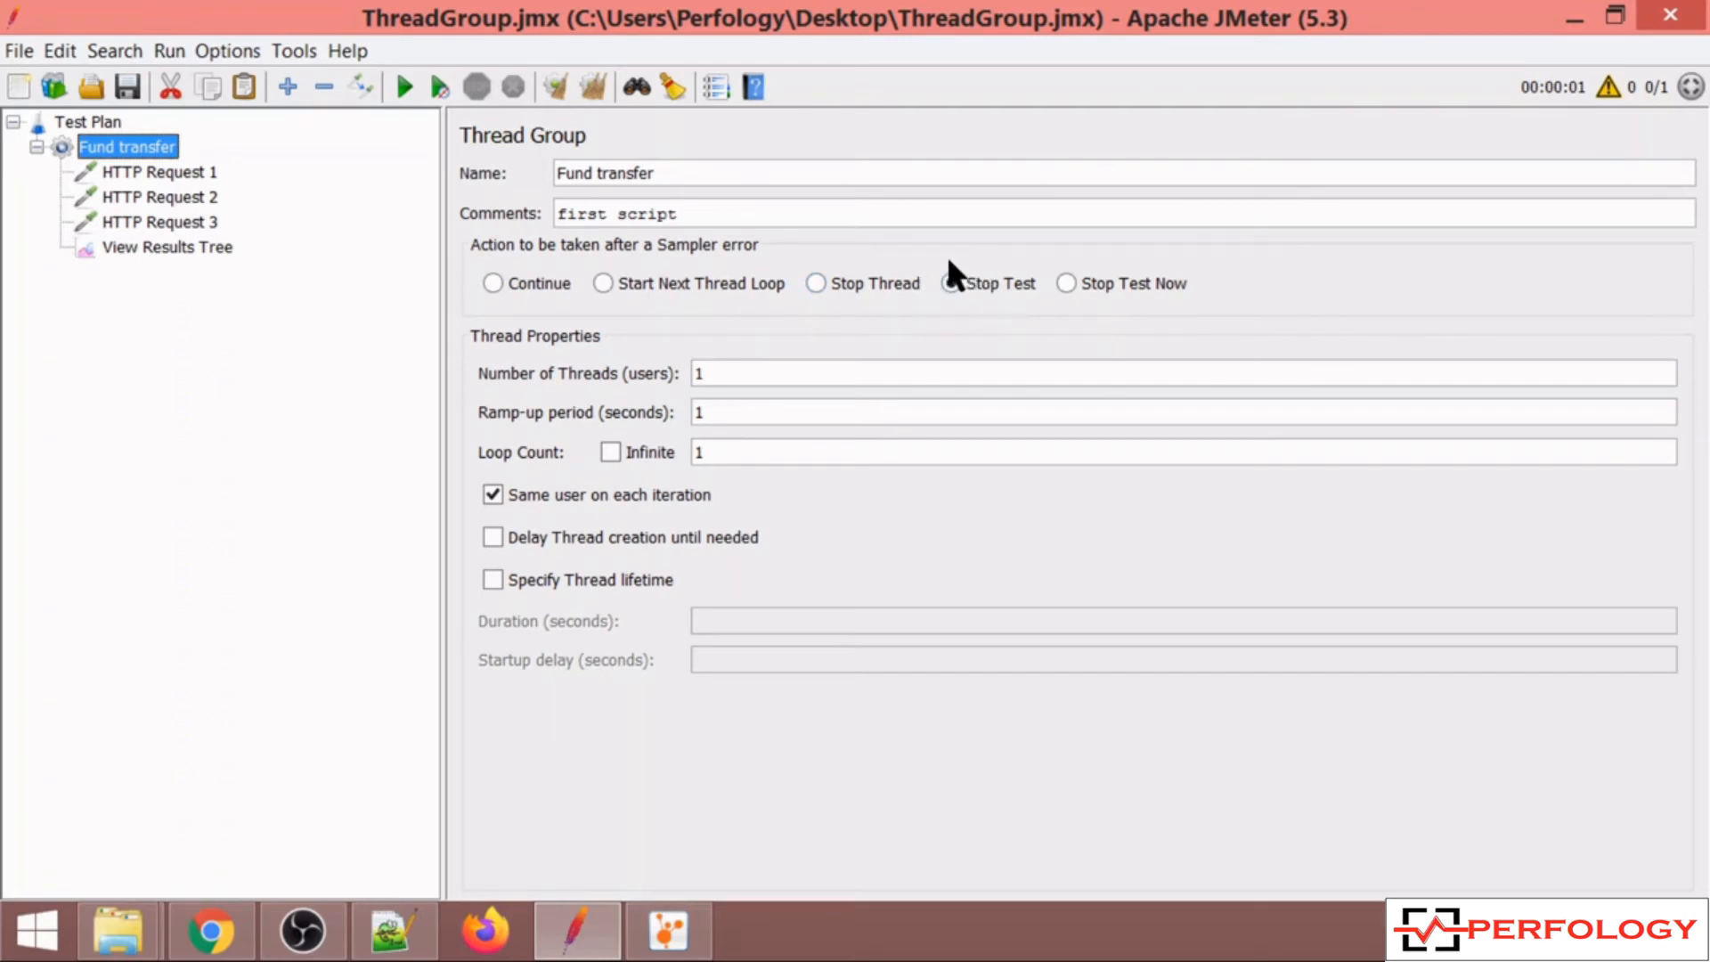
click(1062, 280)
Adjust the thread properties, entering 10 for the ramp-up period and 2 for the loop count.
drag(710, 374, 683, 374)
drag(724, 412, 680, 403)
text(10)
click(693, 372)
drag(725, 416, 695, 372)
click(726, 412)
click(609, 452)
click(610, 452)
text(2)
click(184, 171)
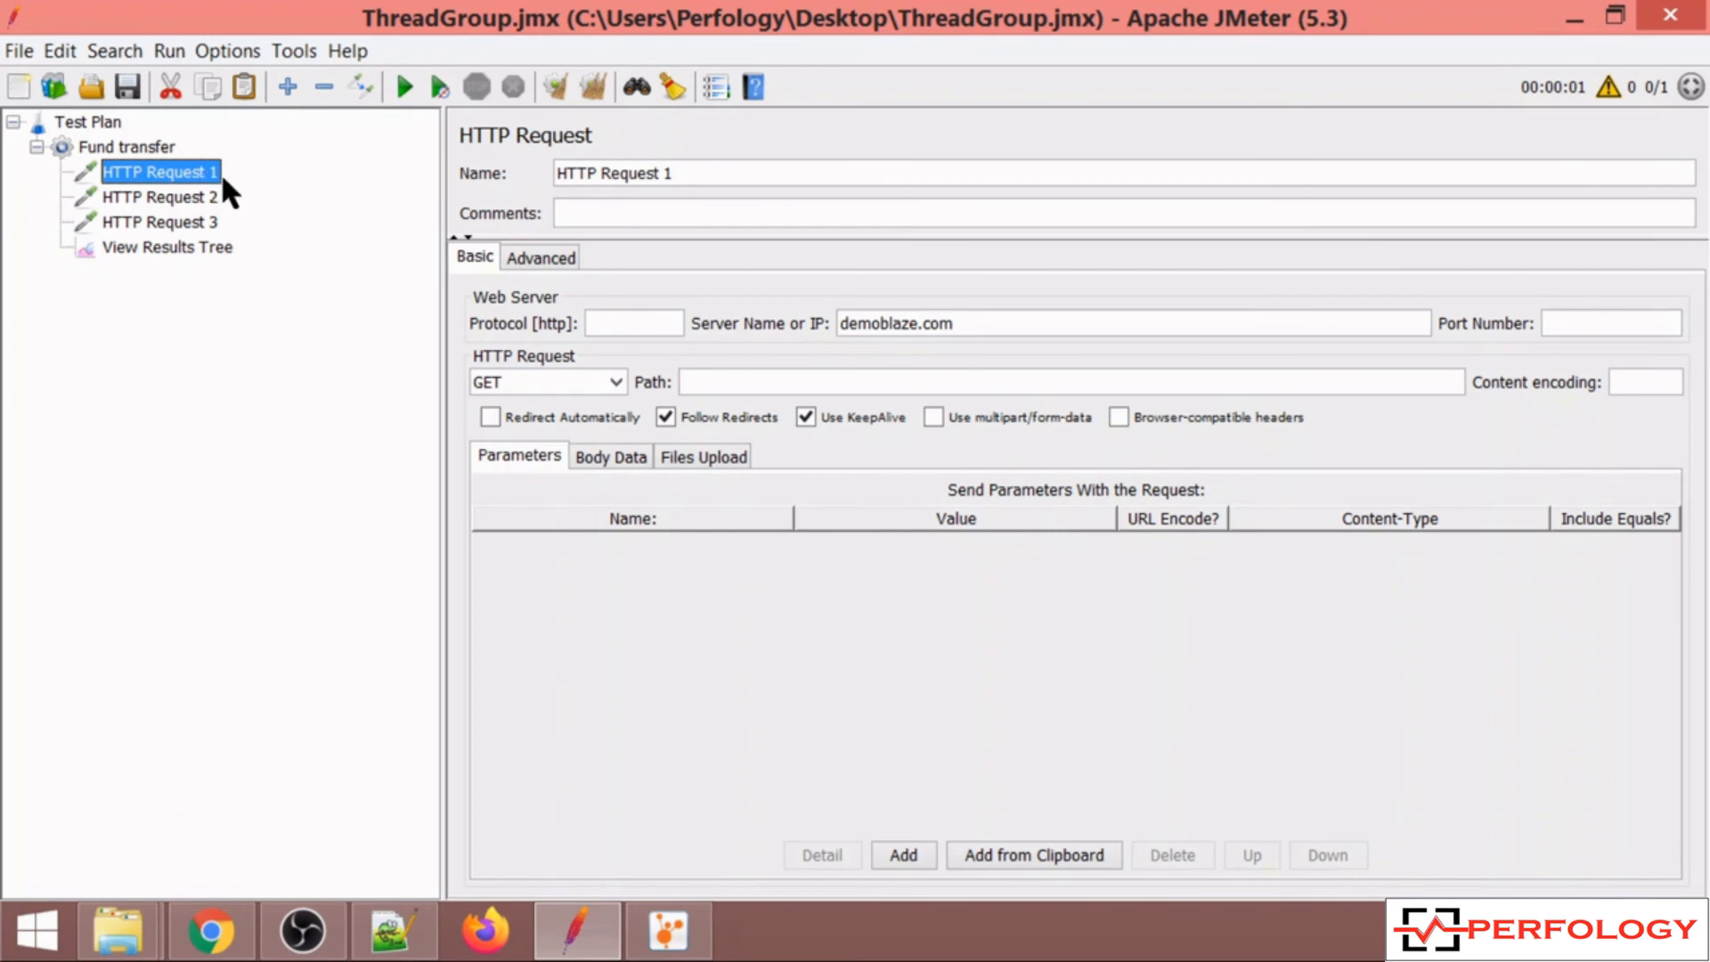
Browse through the HTTP requests and the View Results Tree results.
click(200, 195)
click(200, 219)
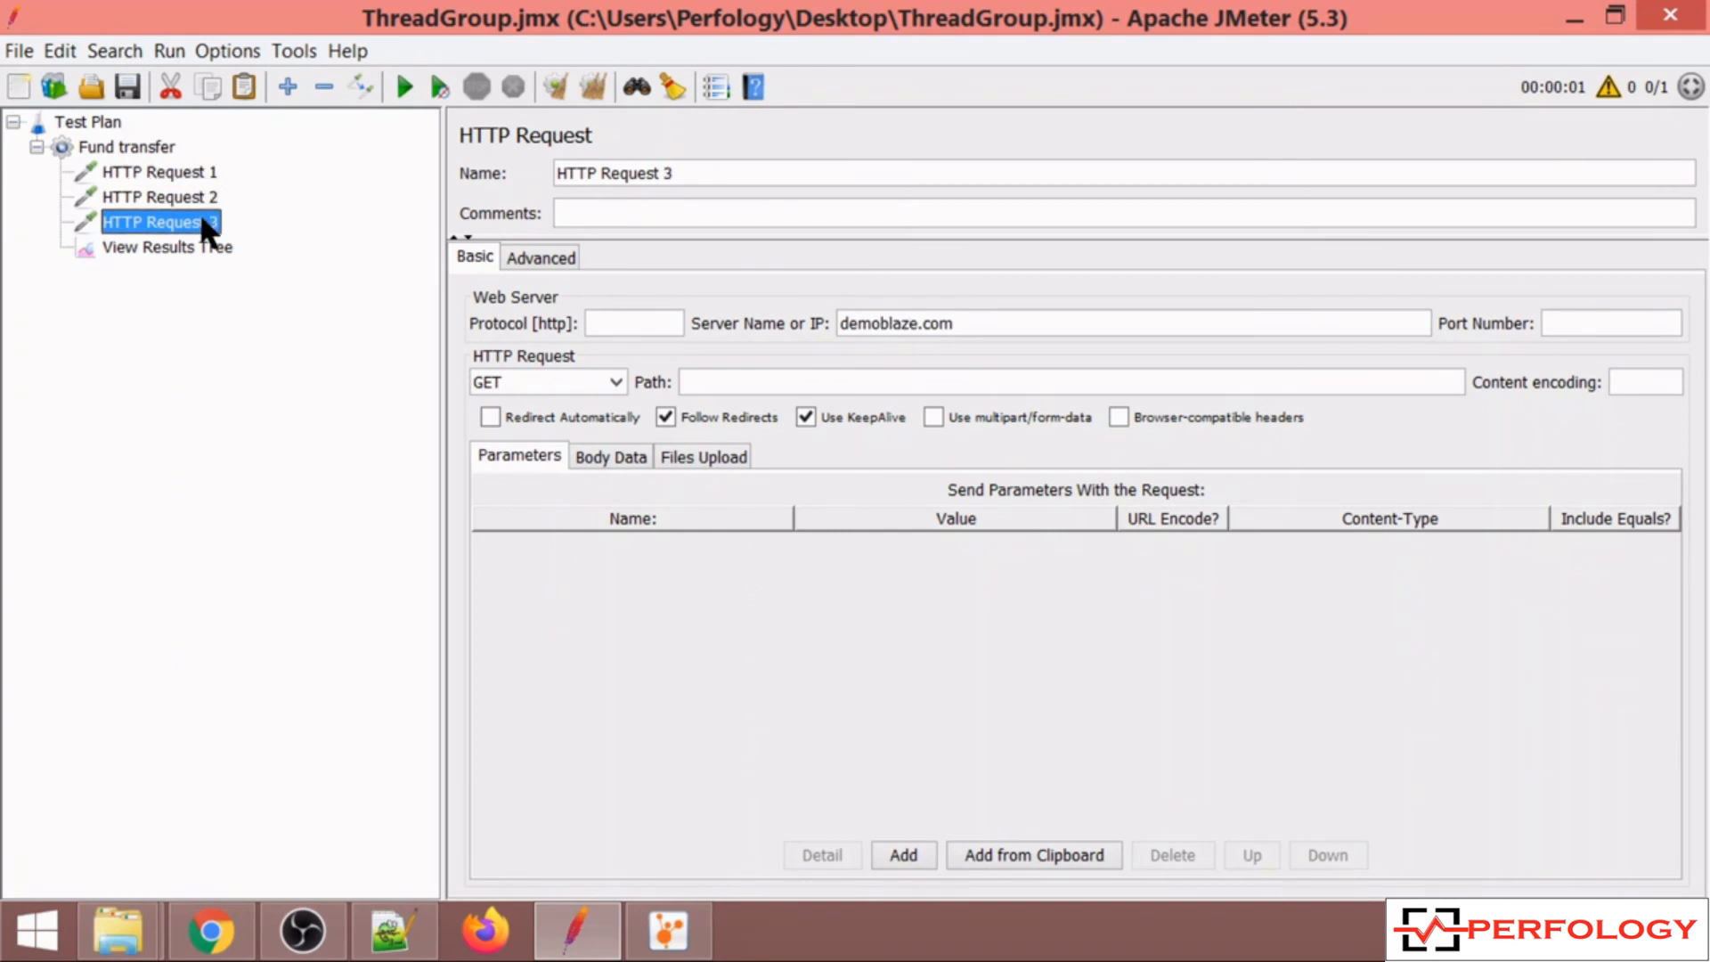
click(201, 242)
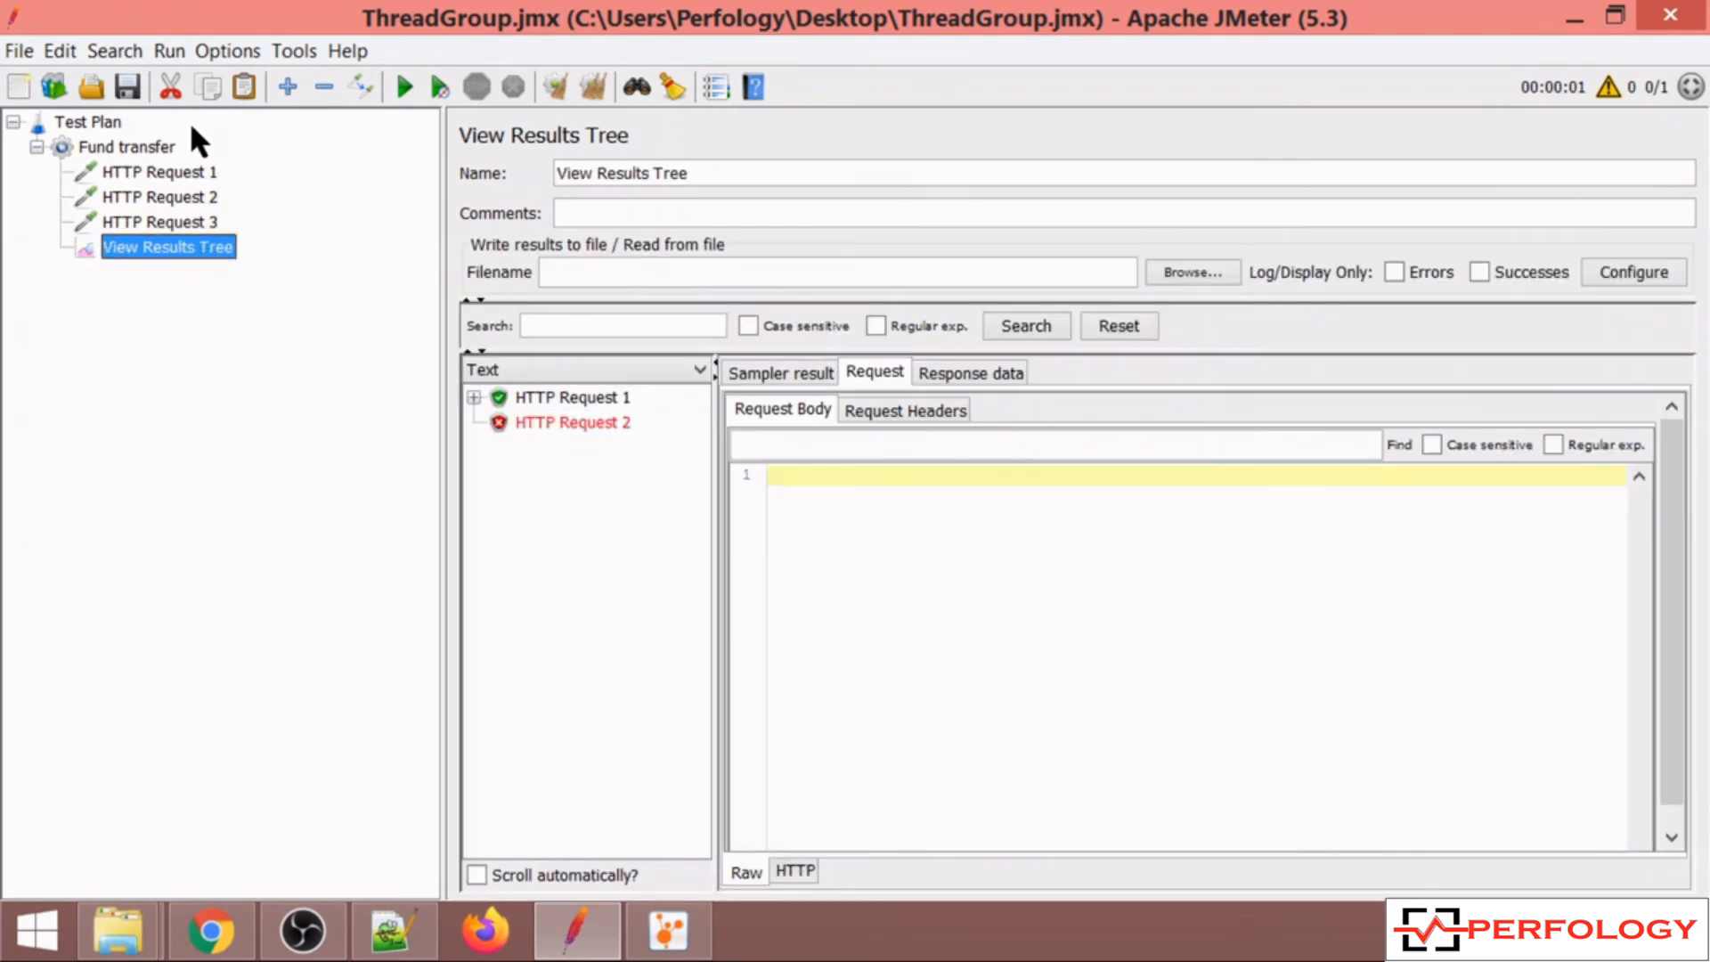
In the Fund transfer thread group, enable Delay Thread creation until needed and Specify Thread lifetime.
click(171, 150)
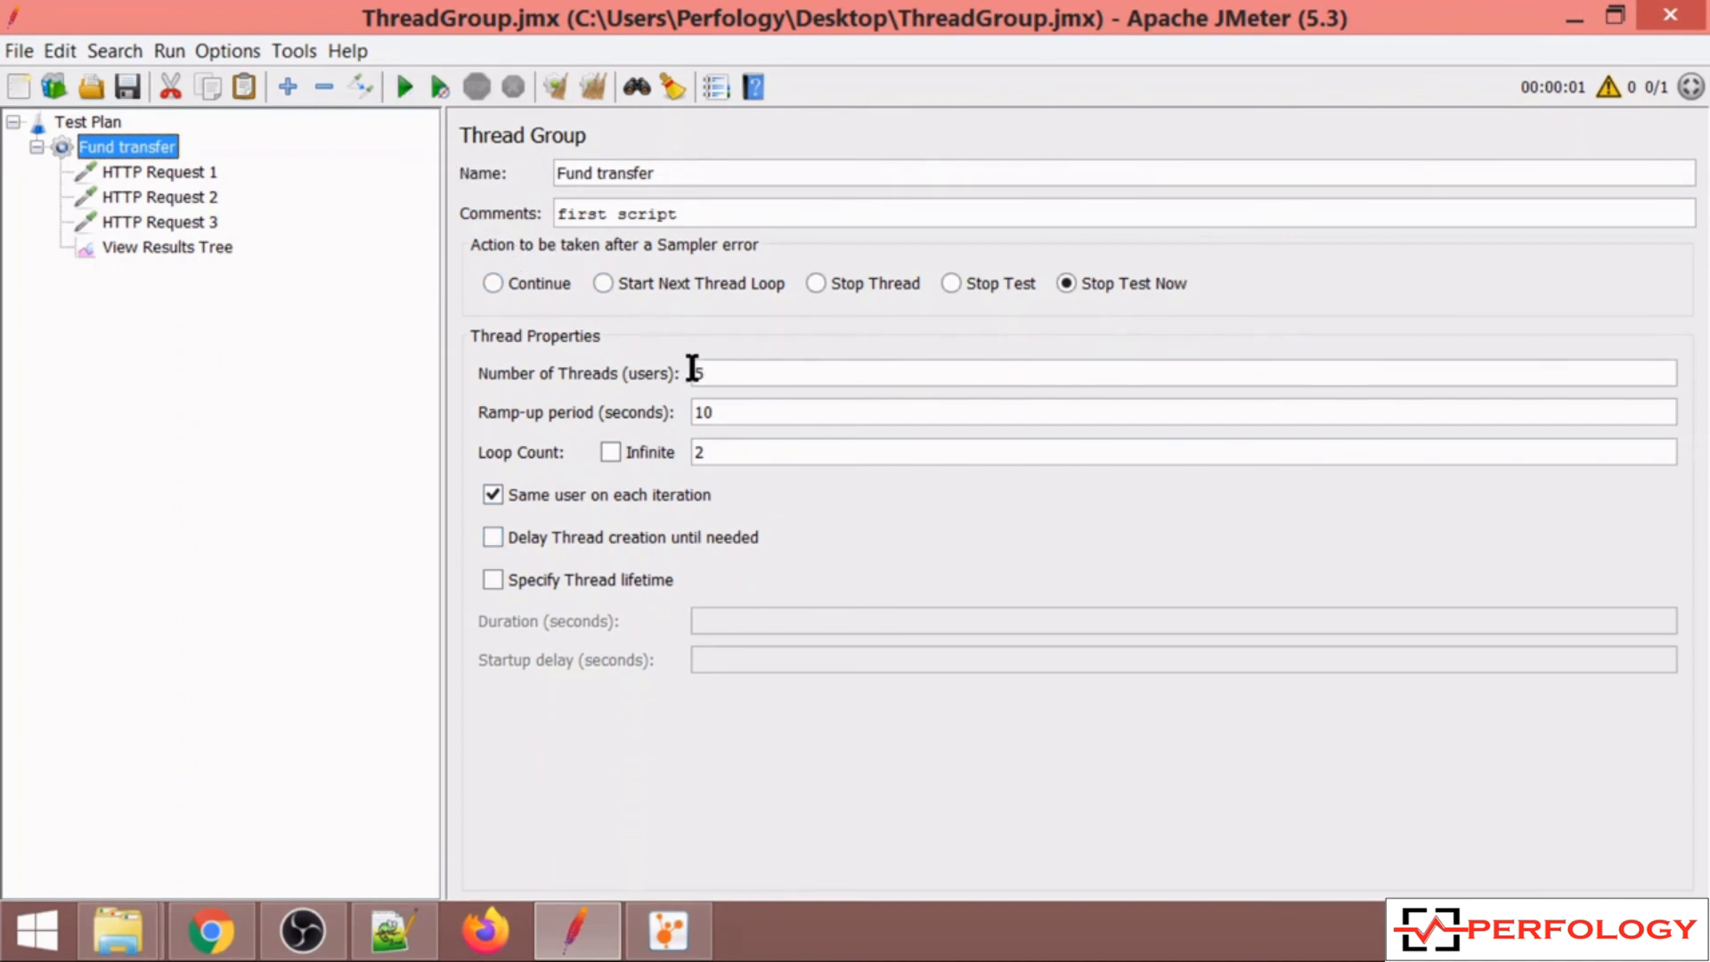
click(492, 537)
double_click(723, 412)
click(714, 375)
click(730, 409)
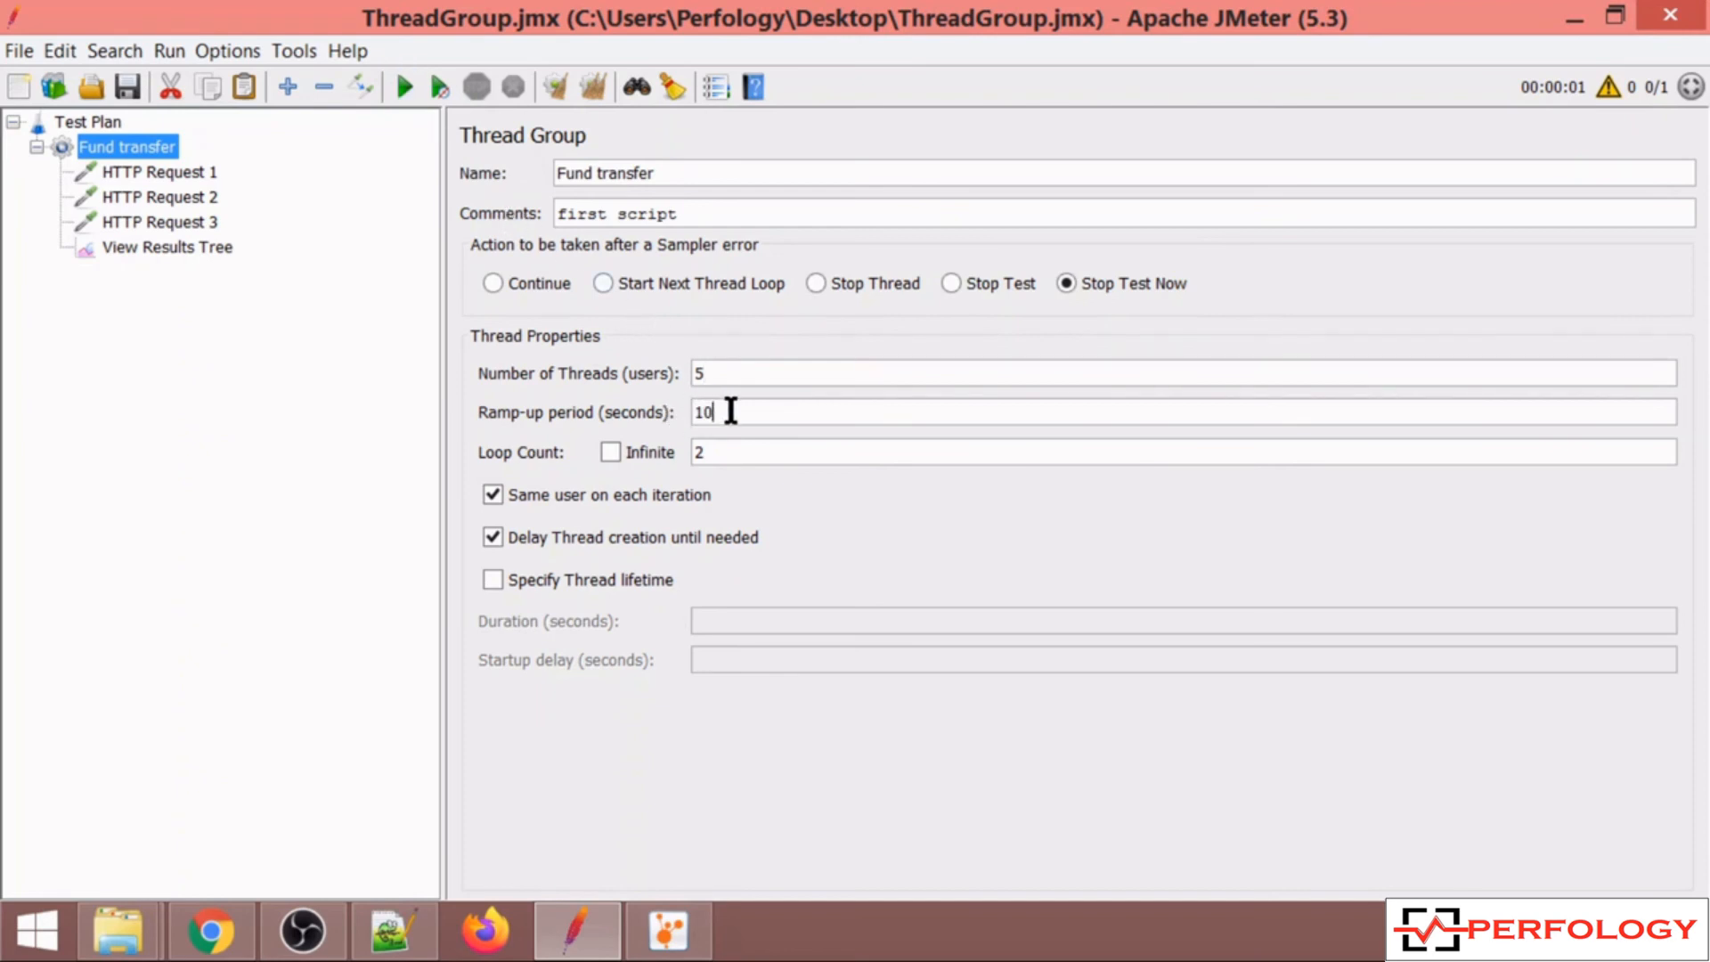
click(493, 571)
Set the thread lifetime duration to 60 seconds and the startup delay to 10 seconds.
click(723, 621)
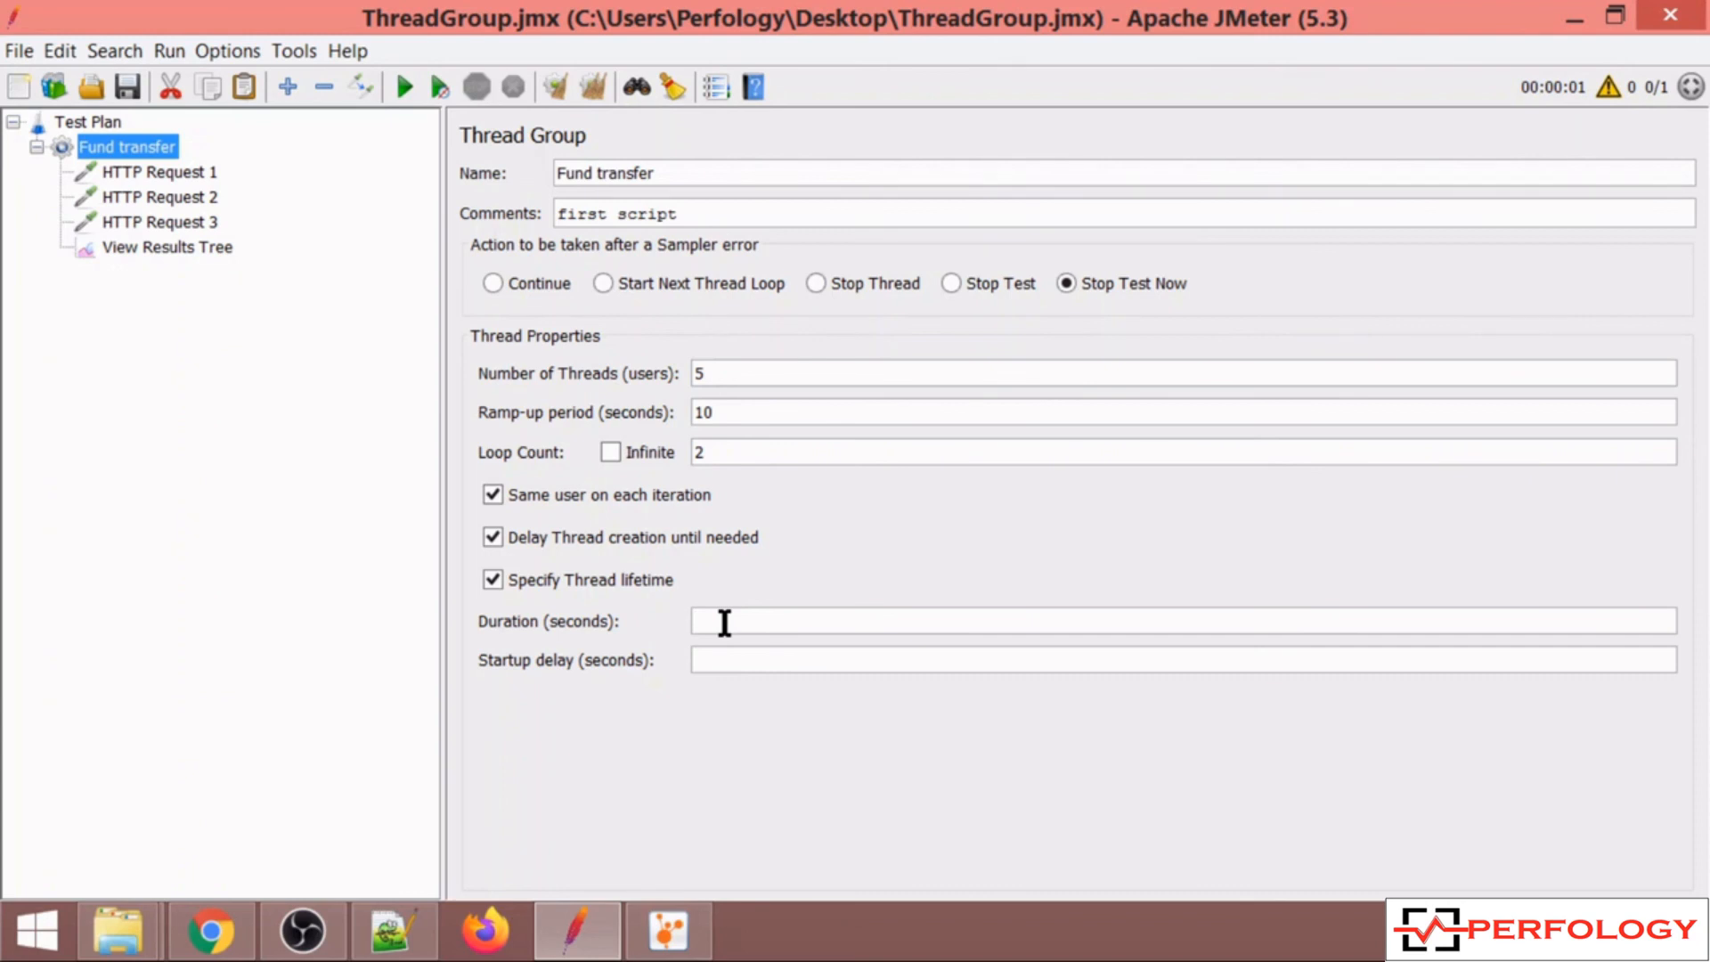
text(60)
text(10)
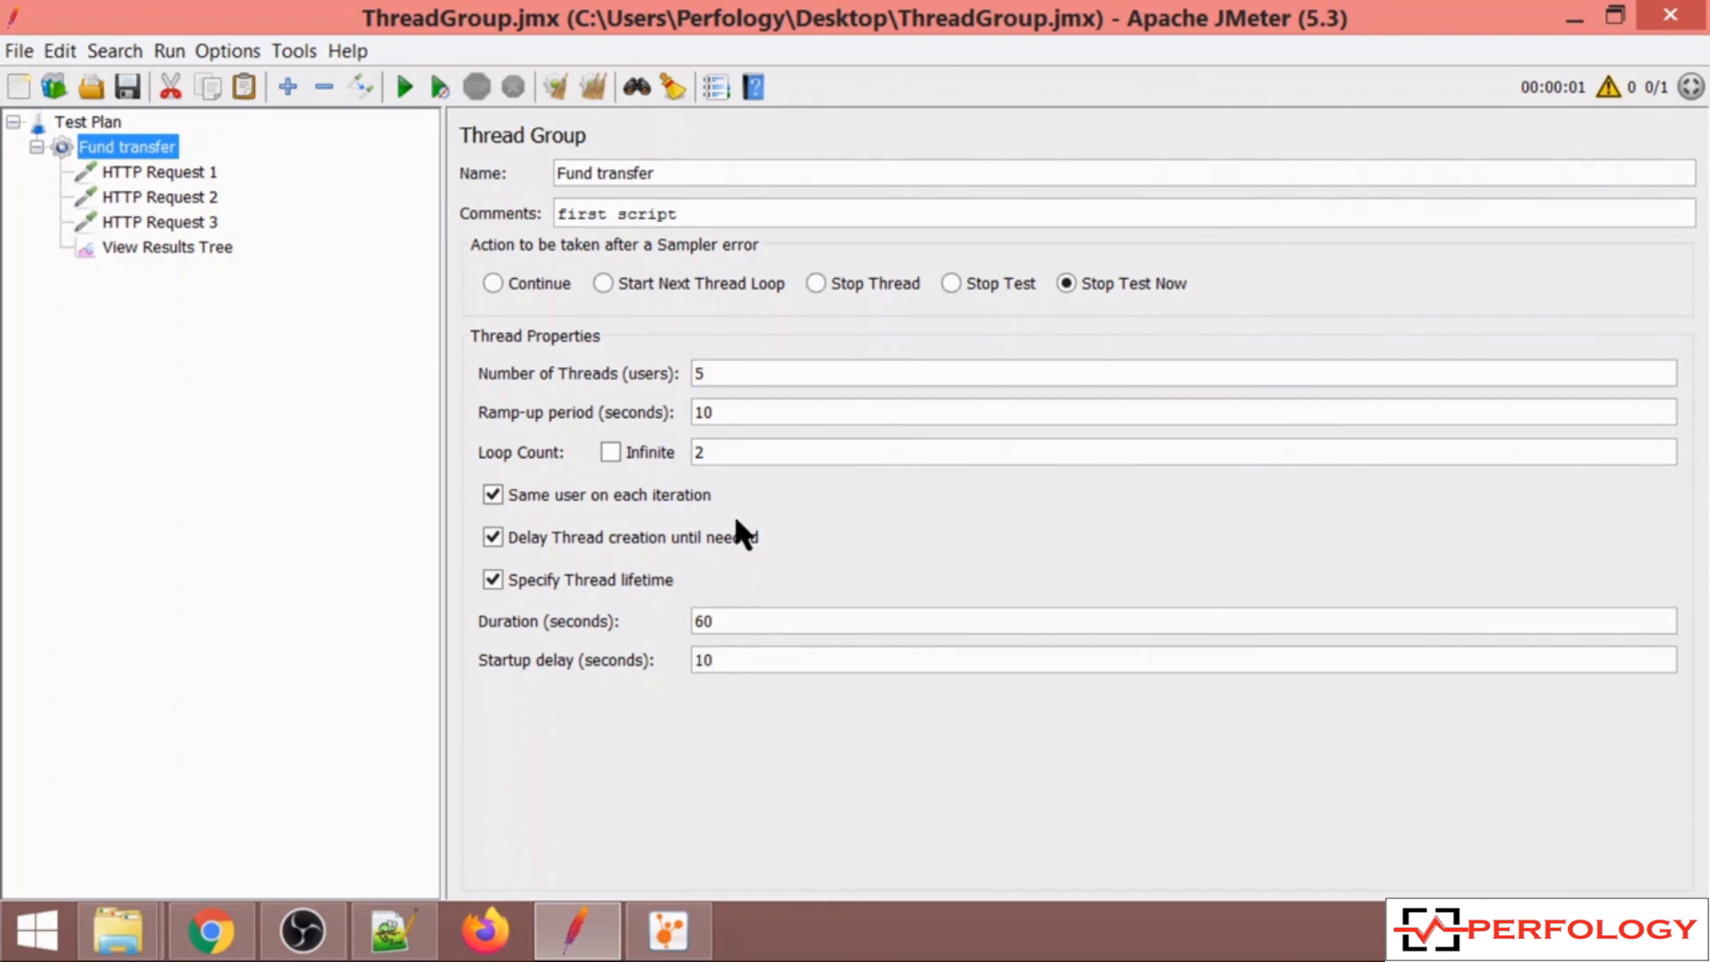